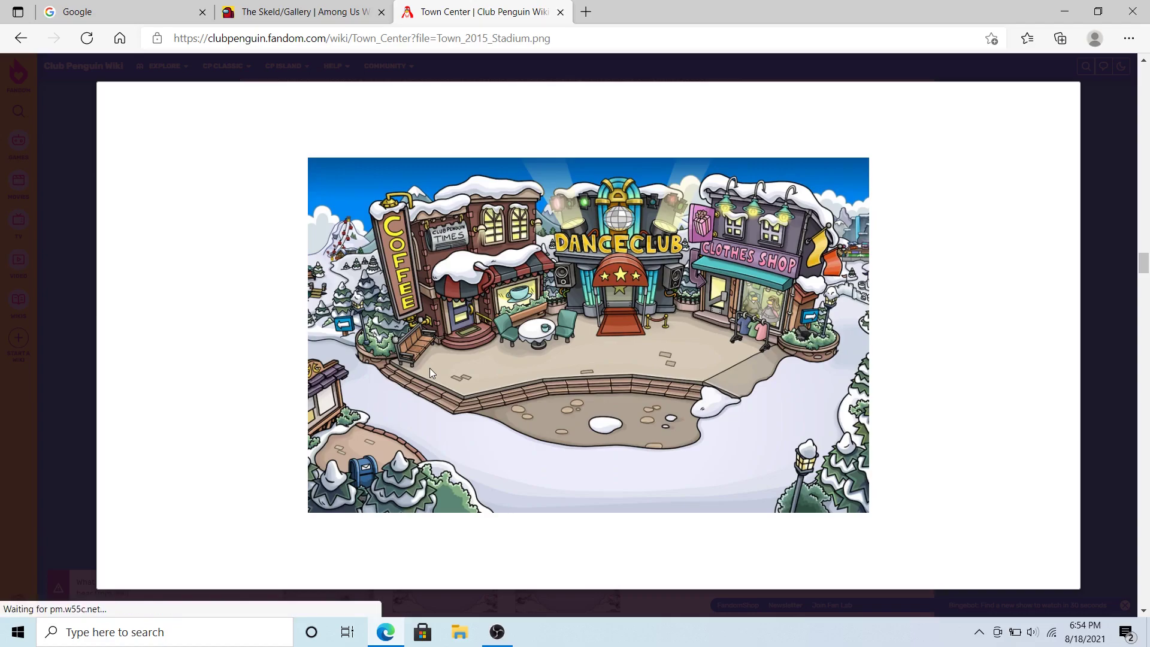
Switch to The Skeld gallery tab showing the Communications.png image in the lightbox
mouse_move(470, 351)
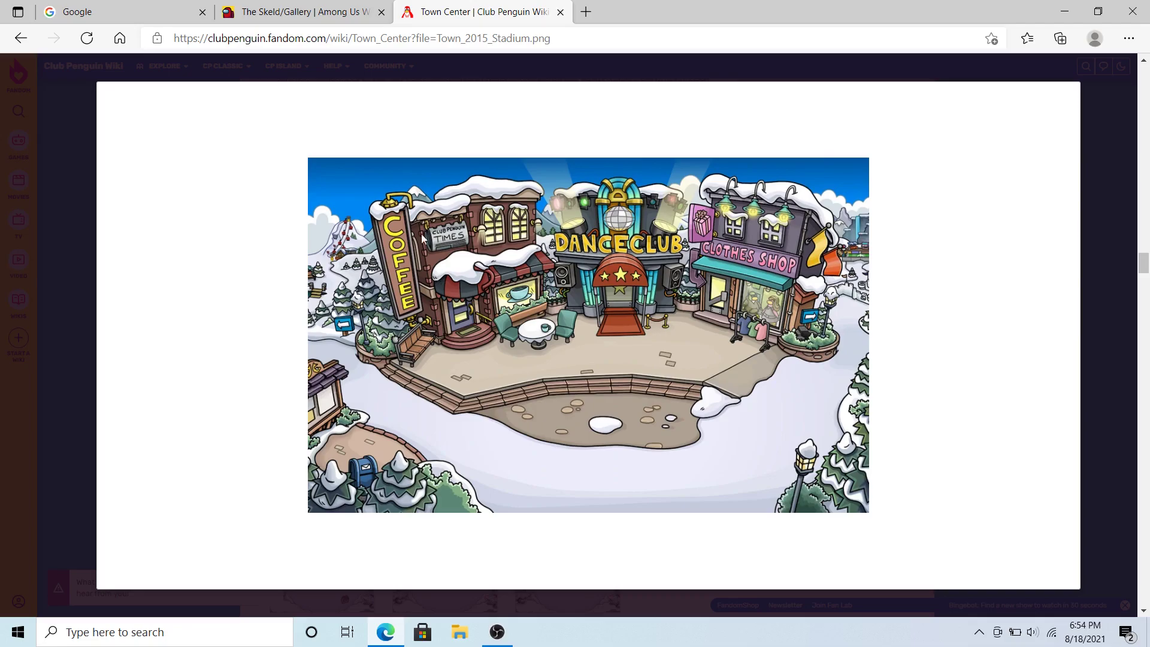
left_click(275, 7)
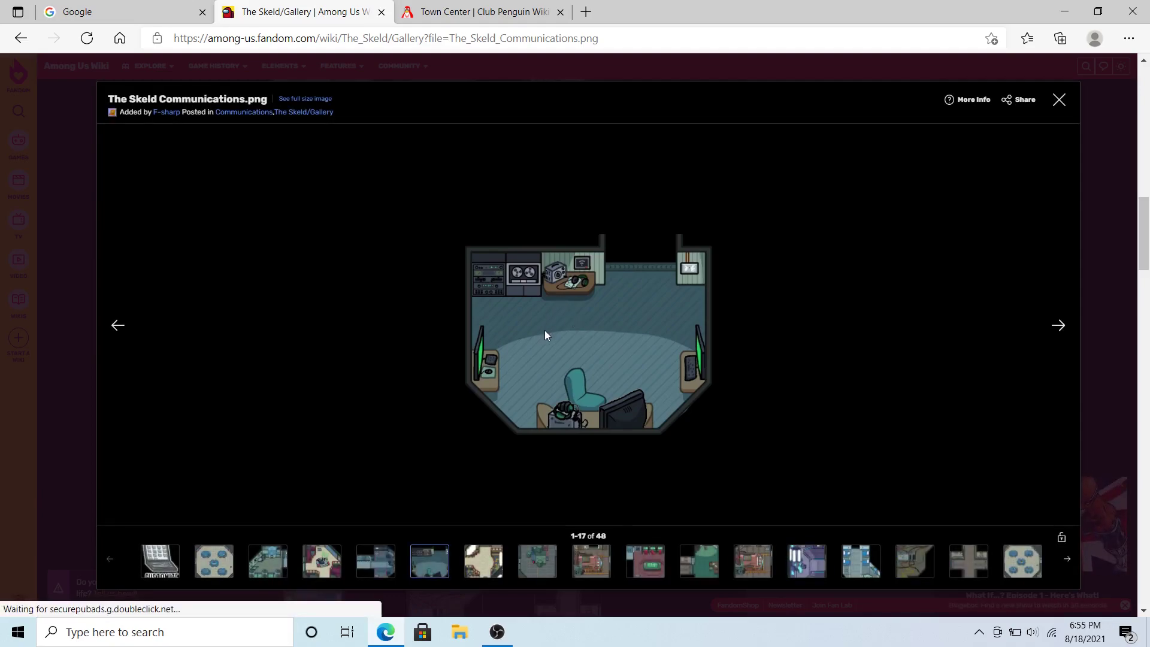
Switch to the Town Center tab showing the Town 2015 Stadium.png image
left_click(430, 11)
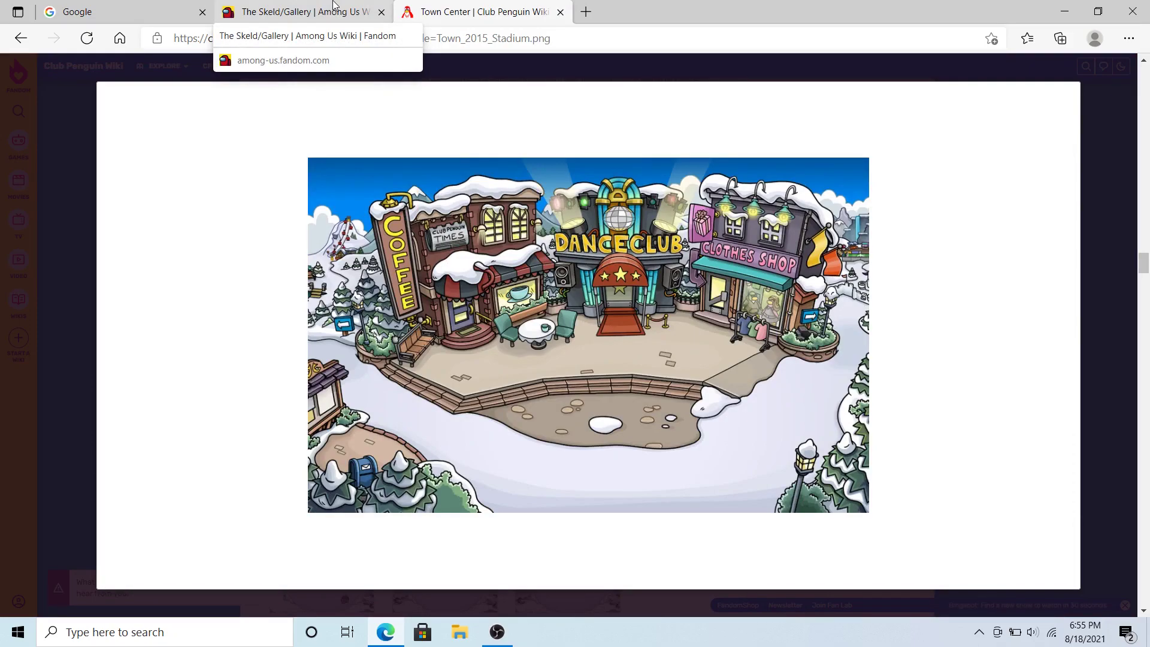
mouse_move(501, 338)
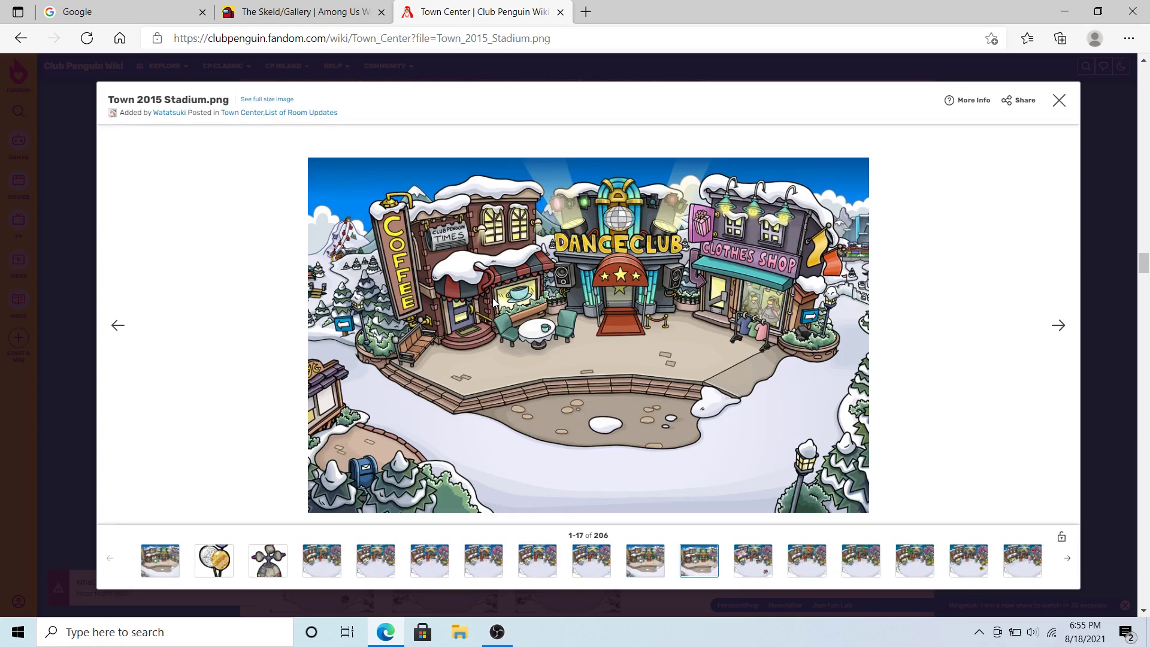
Launch paint.net from Windows search
key("super")
type("paint")
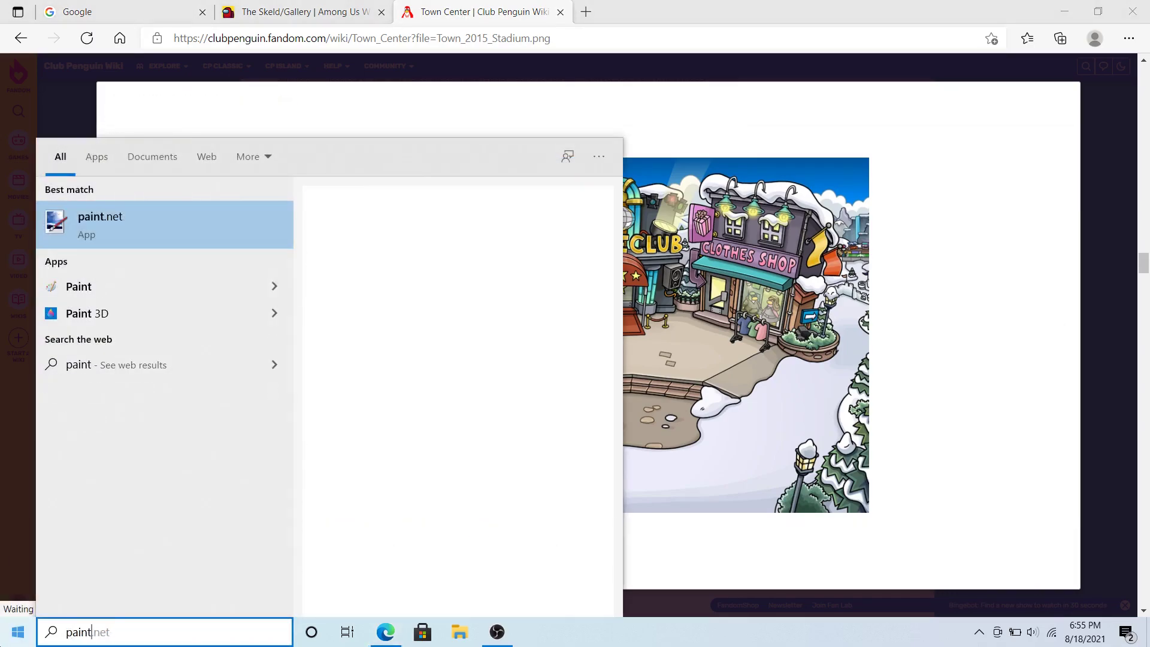
key("Return")
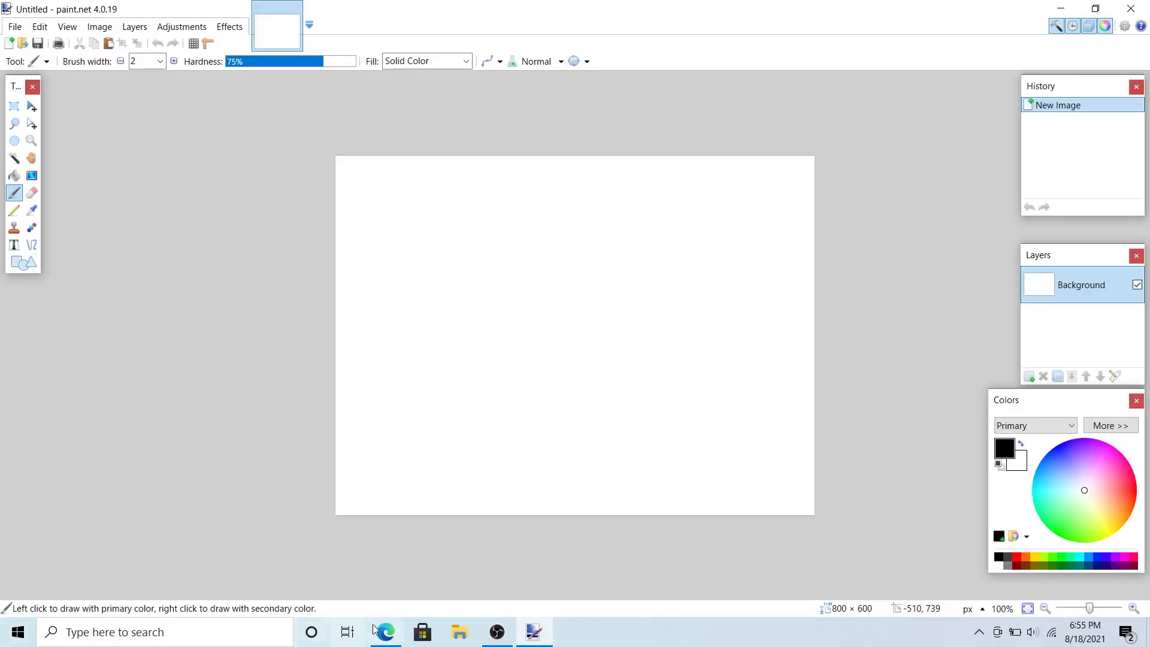
Copy the Town 2015 Stadium image and paste it into paint.net, expanding the canvas to 1000 × 632
left_click(391, 633)
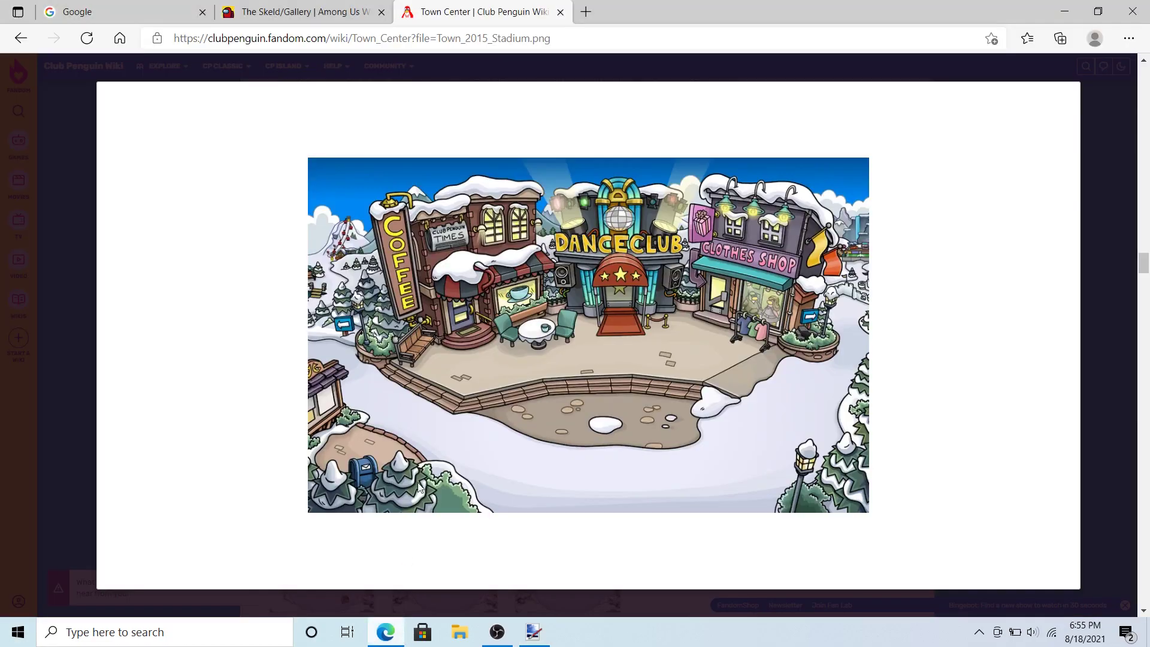
right_click(455, 332)
left_click(516, 394)
key("alt+Tab")
key("ctrl+v")
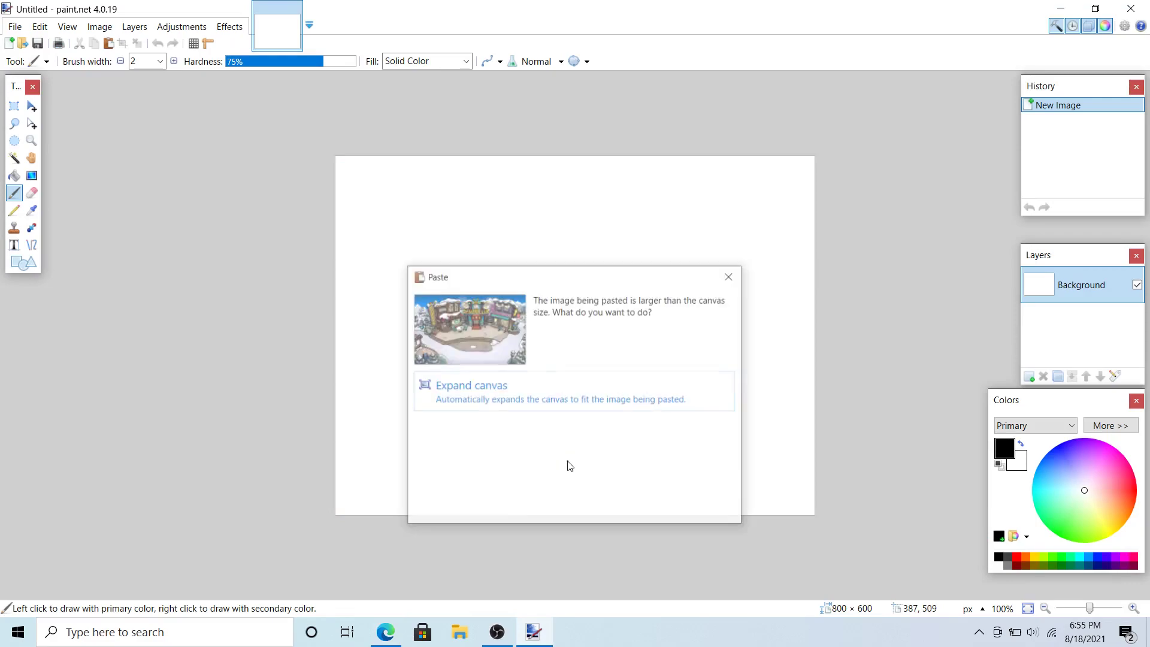
left_click(537, 392)
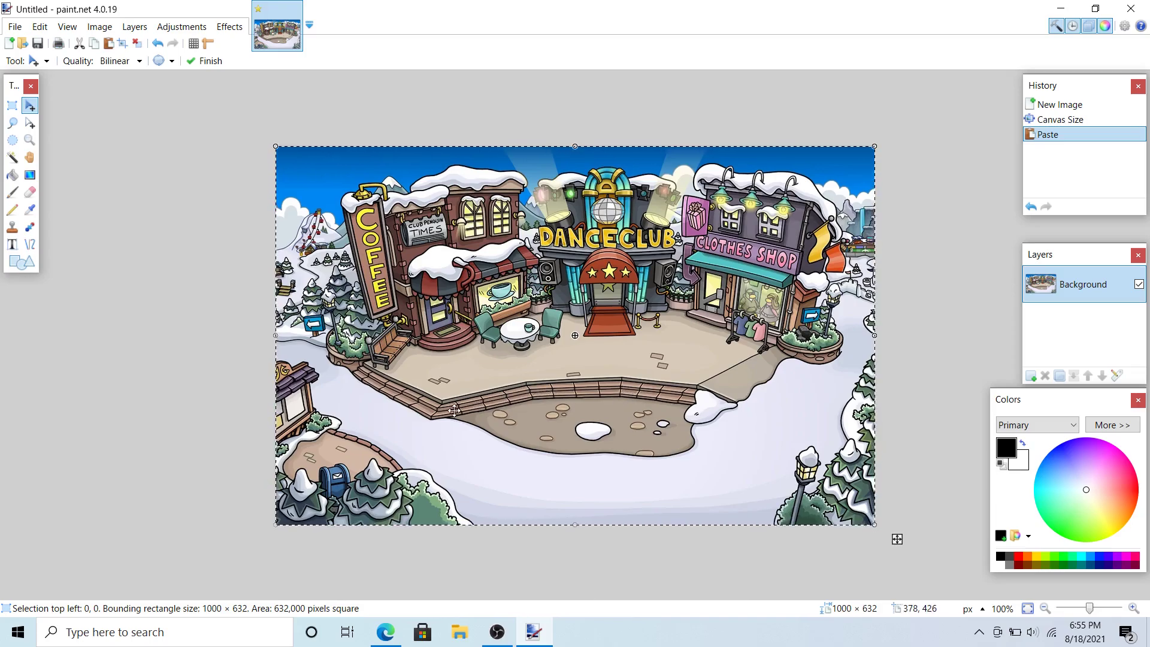
key("alt+Tab")
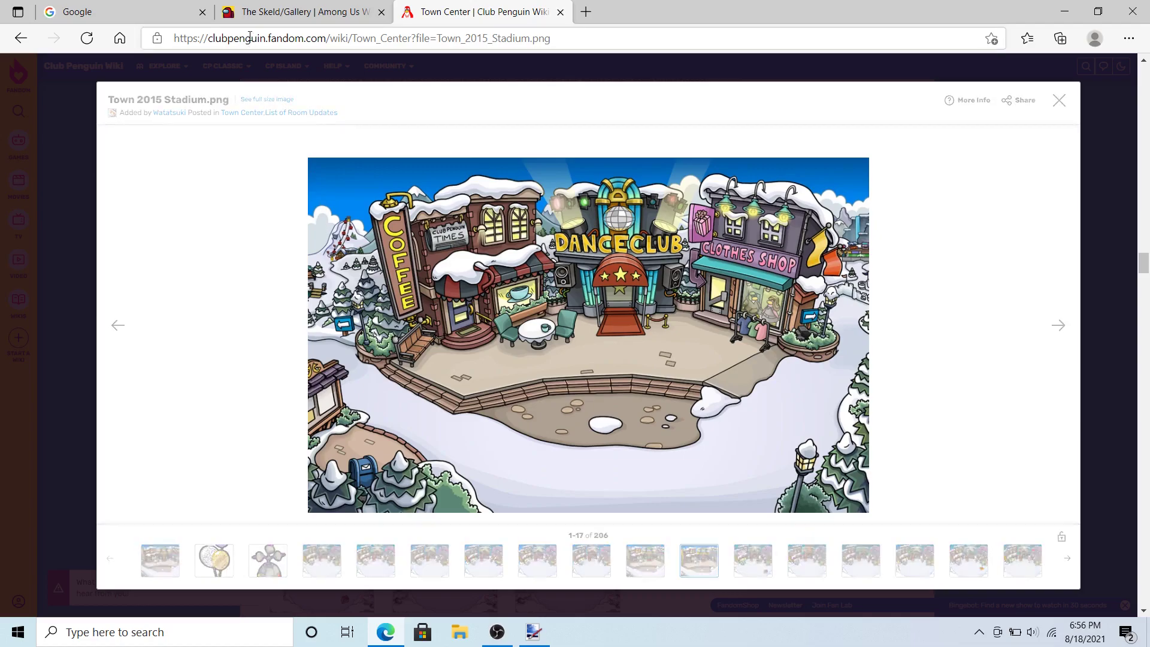
Copy the Skeld Communications image and paste it onto a new Layer 2, dragging it toward the centre
left_click(272, 7)
right_click(522, 293)
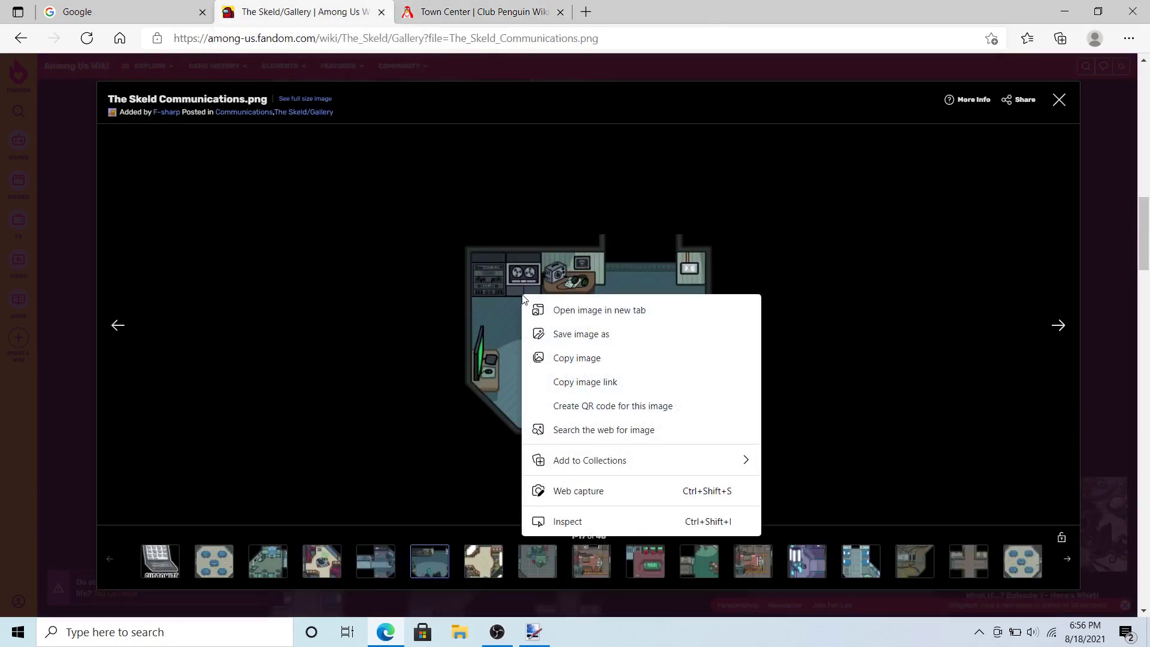
left_click(597, 363)
left_click(534, 632)
key("ctrl+v")
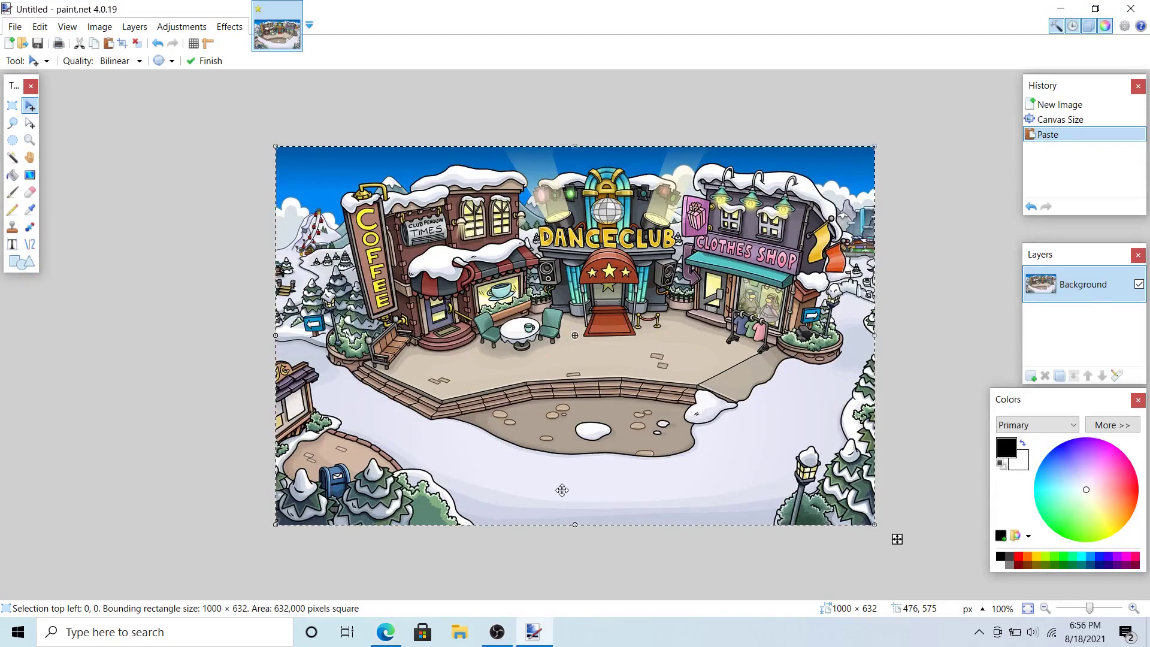
left_click(1031, 377)
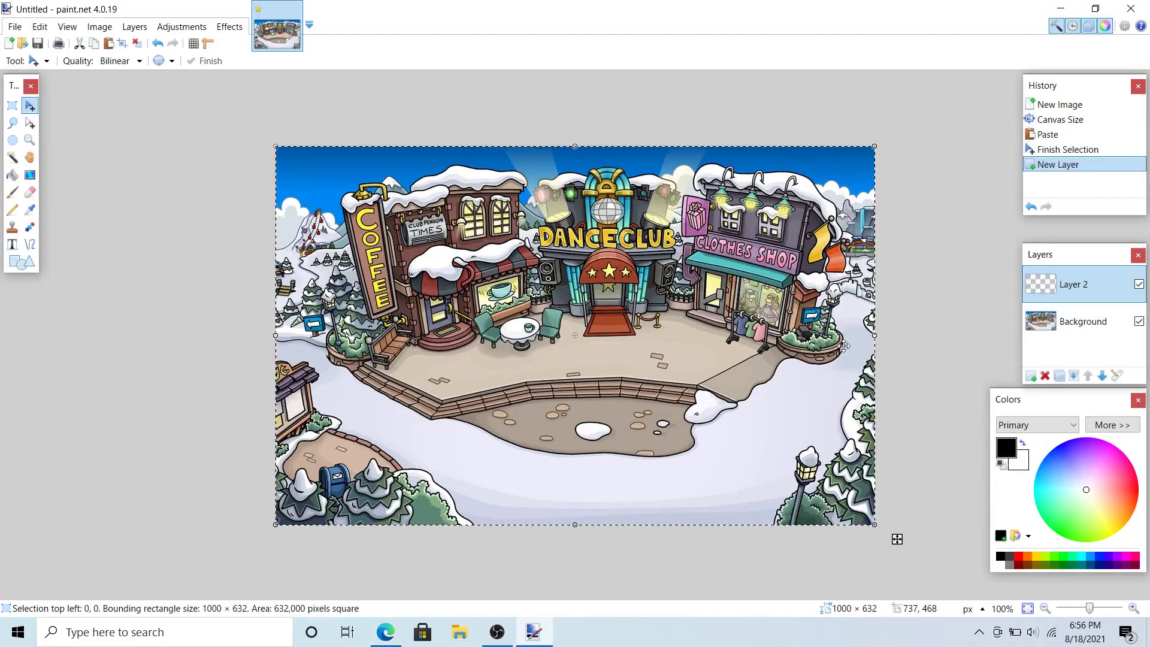
key("ctrl+v")
left_click_drag(509, 300, 731, 364)
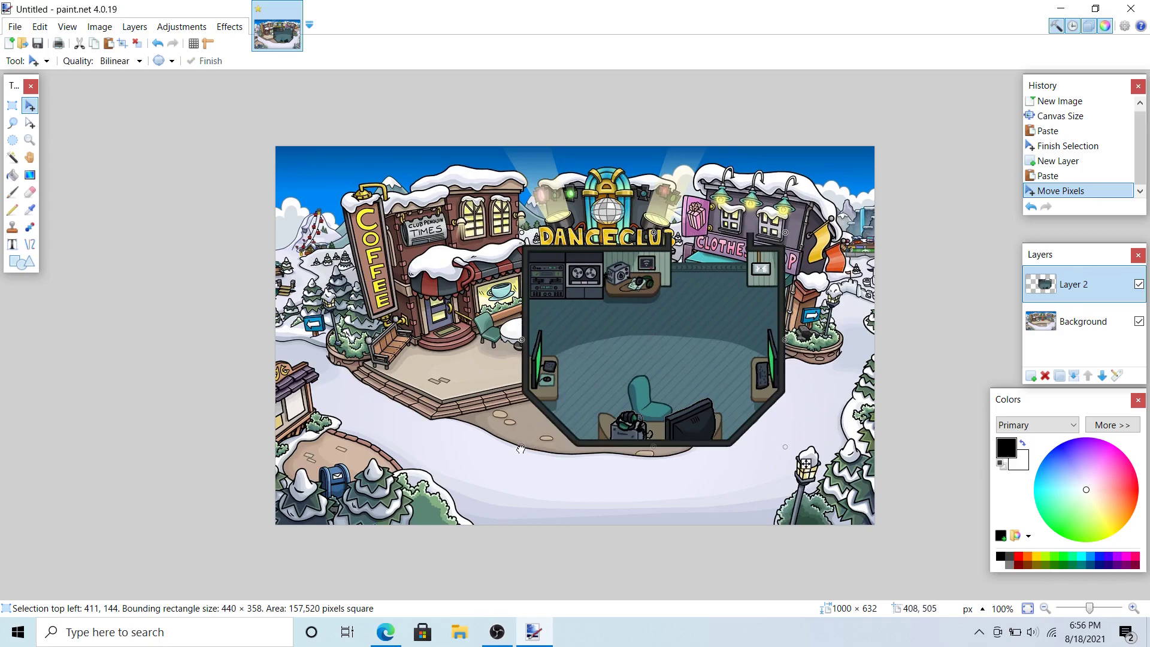
Shrink the pasted Communications room and drag it roughly over the Dance Club
left_click_drag(522, 447, 604, 374)
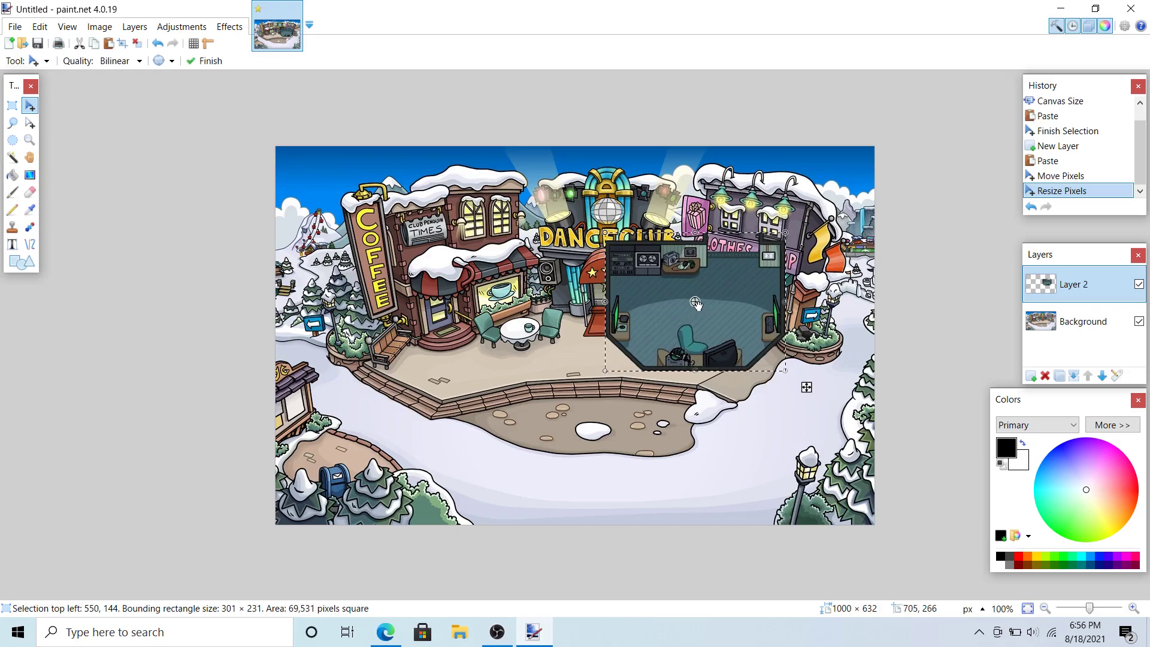
left_click(671, 304)
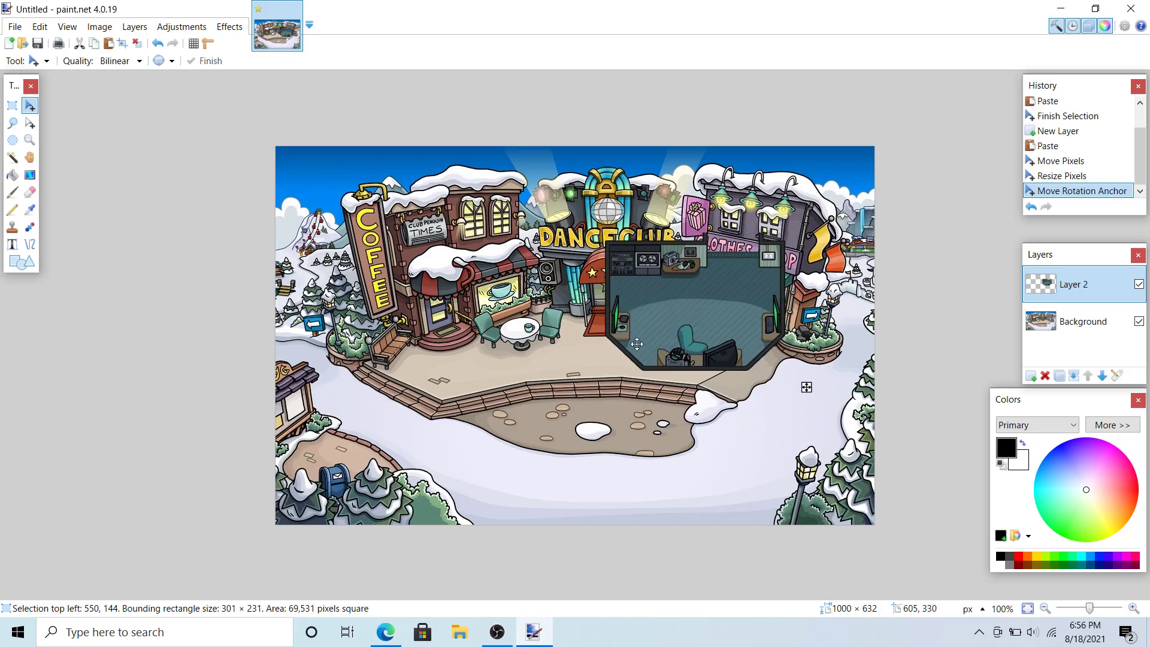
left_click_drag(625, 344, 516, 325)
left_click_drag(677, 352, 700, 369)
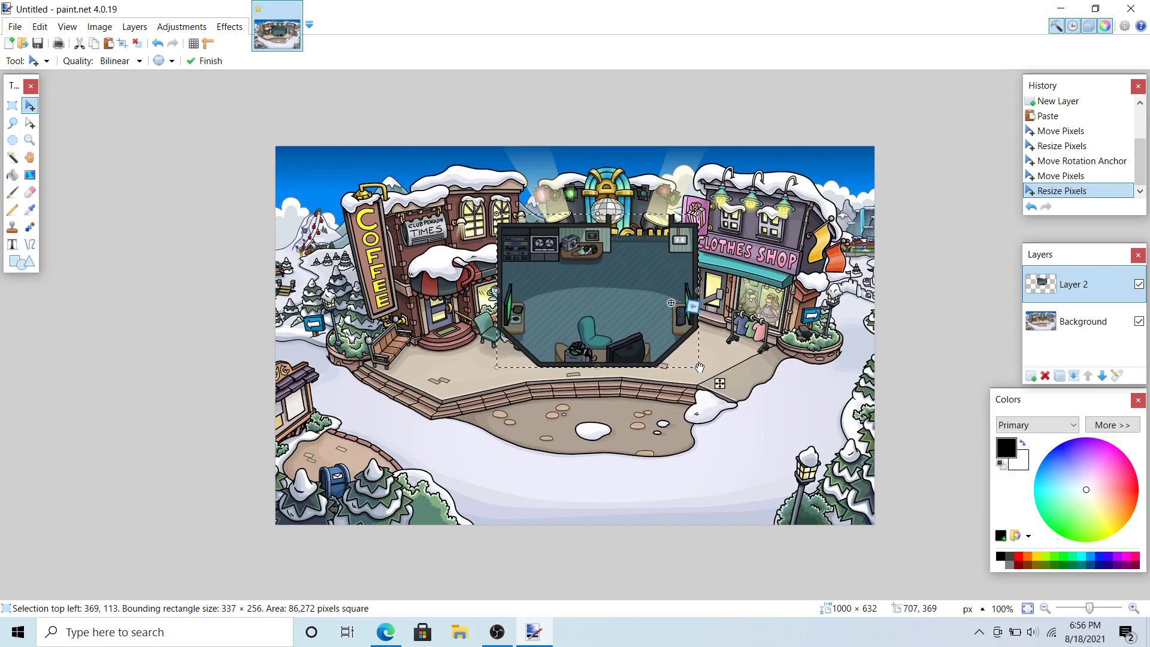
left_click_drag(665, 334, 631, 378)
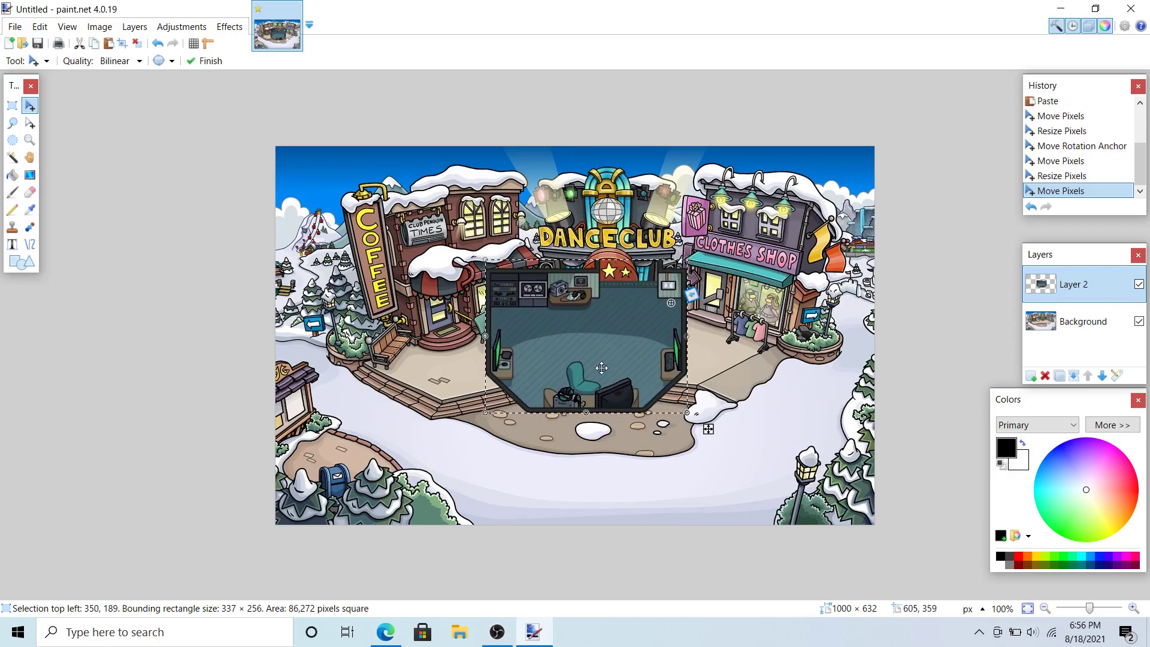
left_click_drag(592, 316, 604, 317)
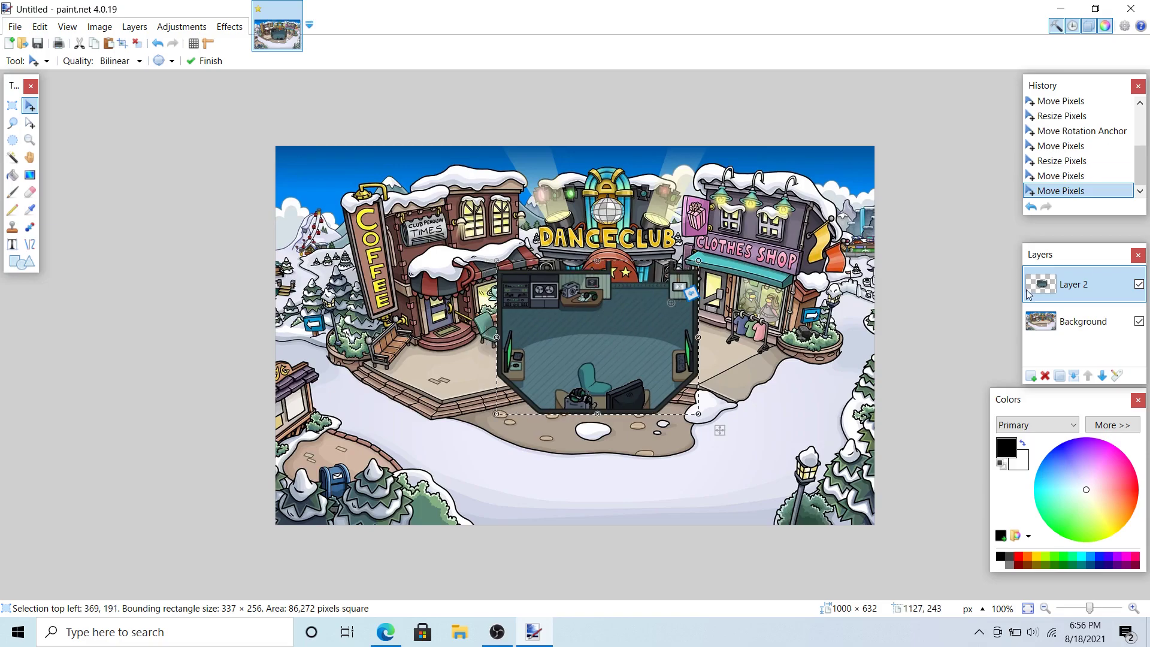
Undo a stray Background-layer move and nudge the 337 × 256 room down-left onto the plaza
left_click(1061, 329)
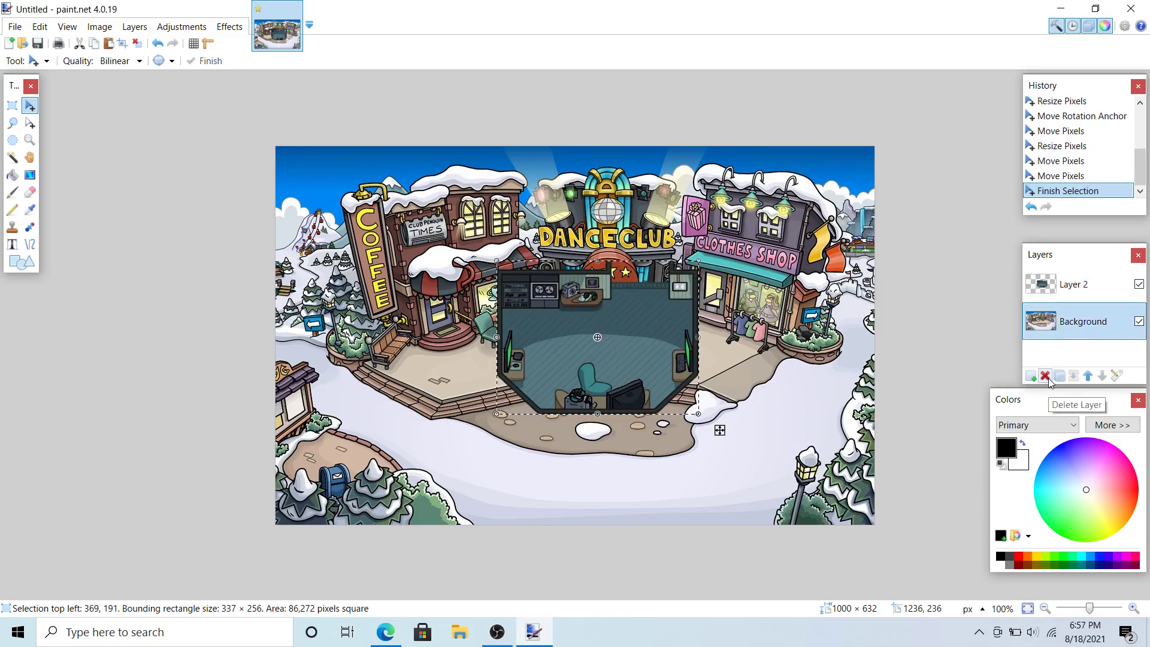
left_click_drag(664, 355, 660, 355)
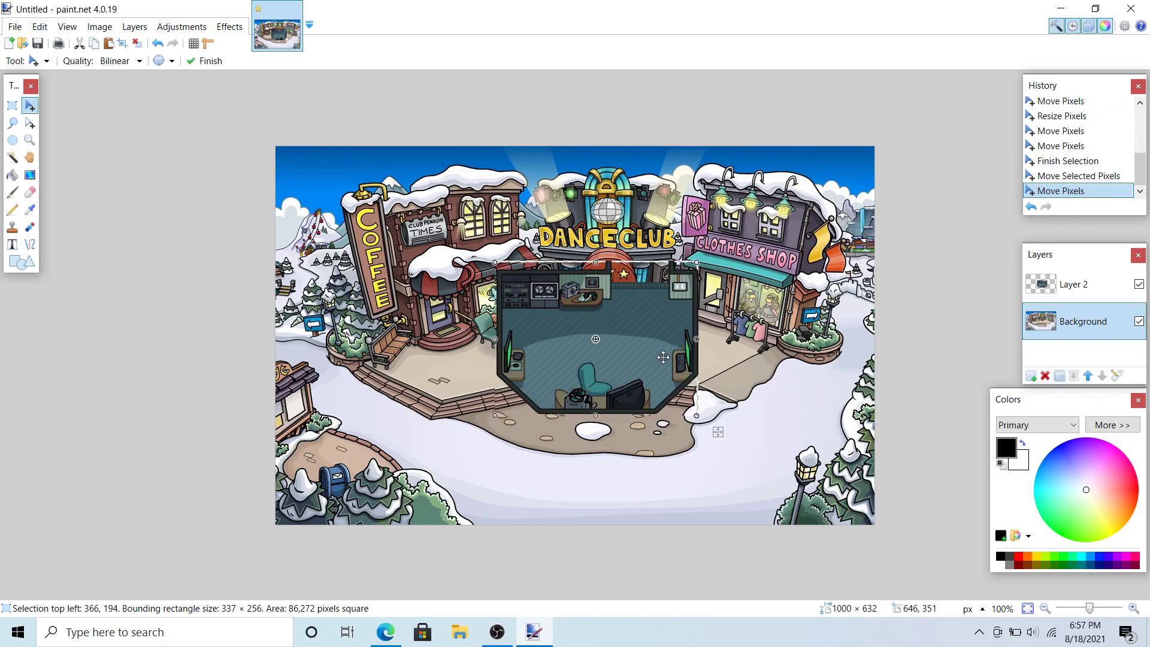
key("ctrl+z")
key("ctrl+z")
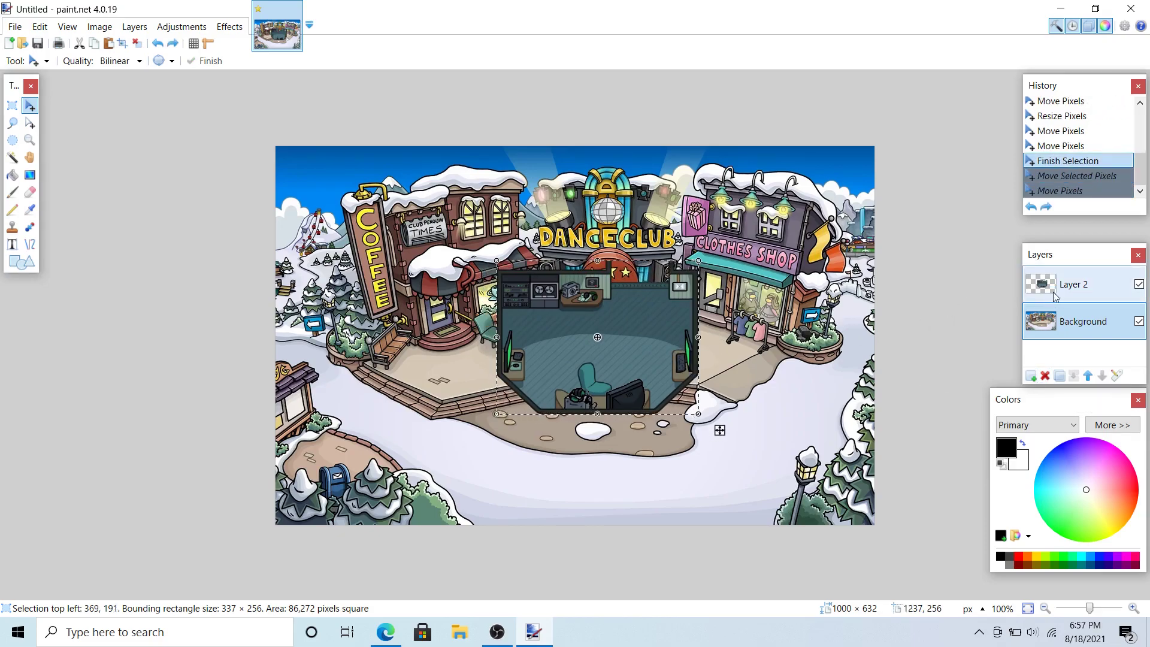
left_click(1059, 292)
left_click_drag(650, 383, 646, 389)
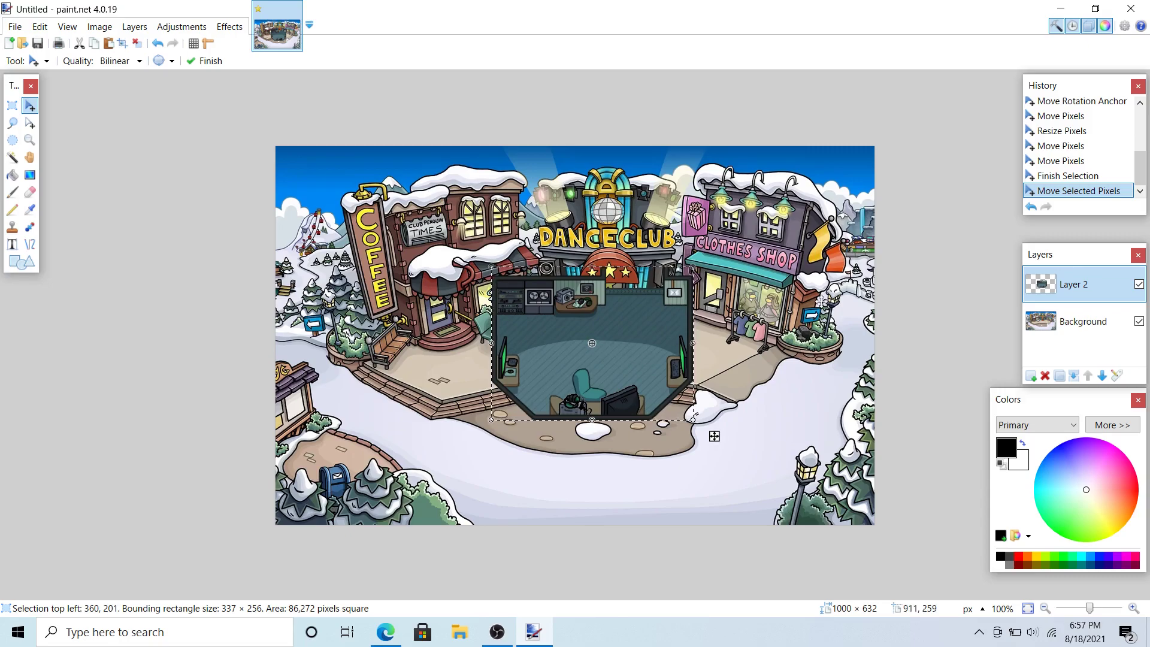
left_click(1054, 329)
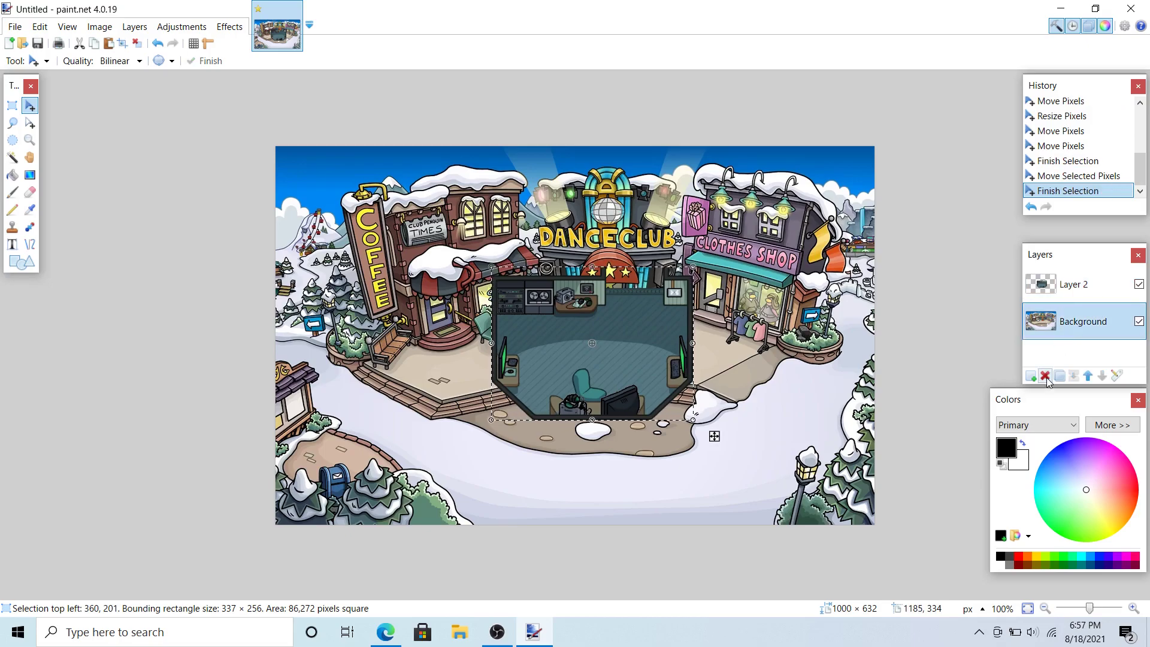
Delete the Town Center background layer and save the room as 'Communications PNG' in PNG format
left_click(1045, 376)
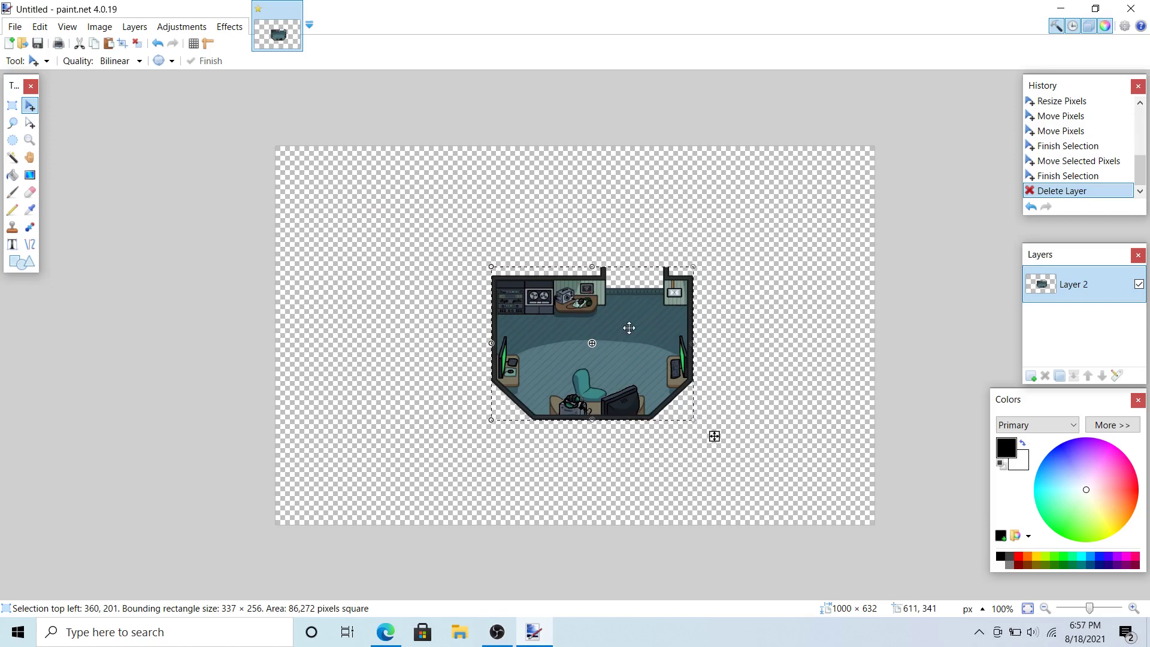
left_click(15, 28)
left_click(74, 146)
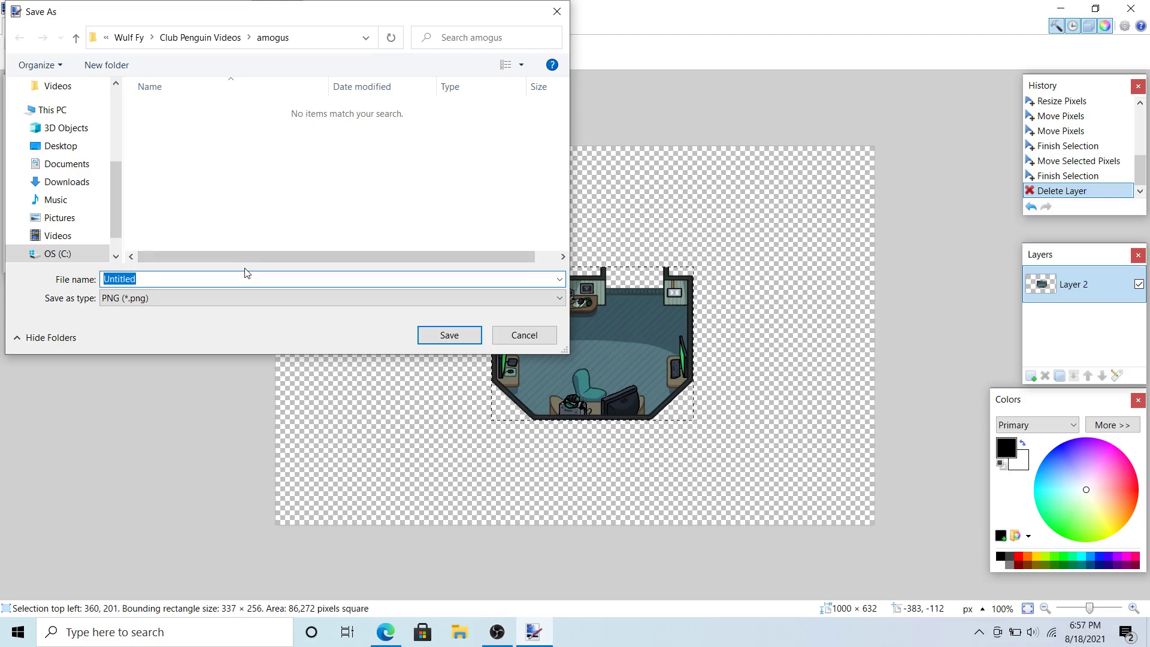
type("Communications pa")
key("BackSpace")
key("BackSpace")
type("PNG")
key("Return")
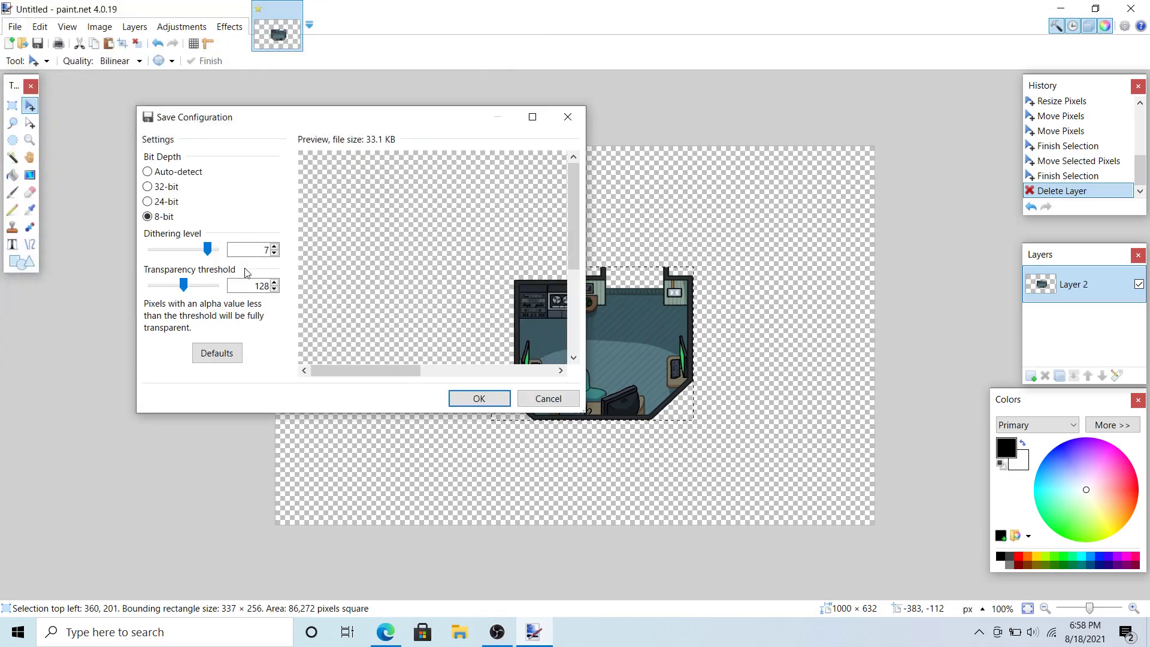
left_click(484, 401)
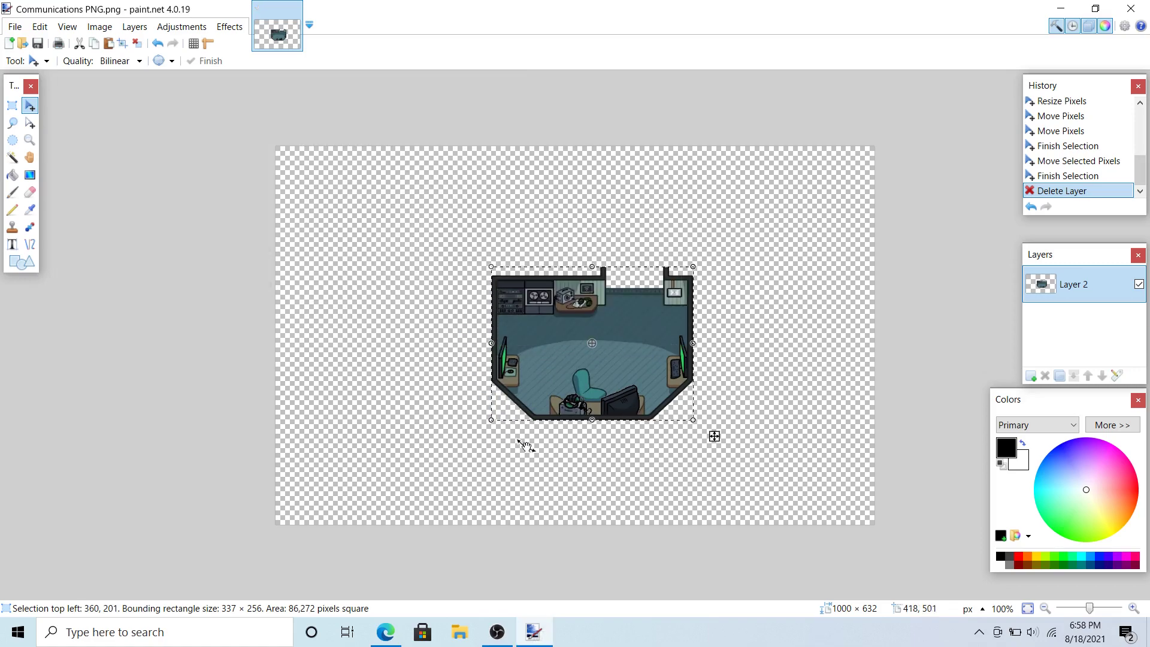
Launch Shotcut from Windows search and close paint.net
key("super")
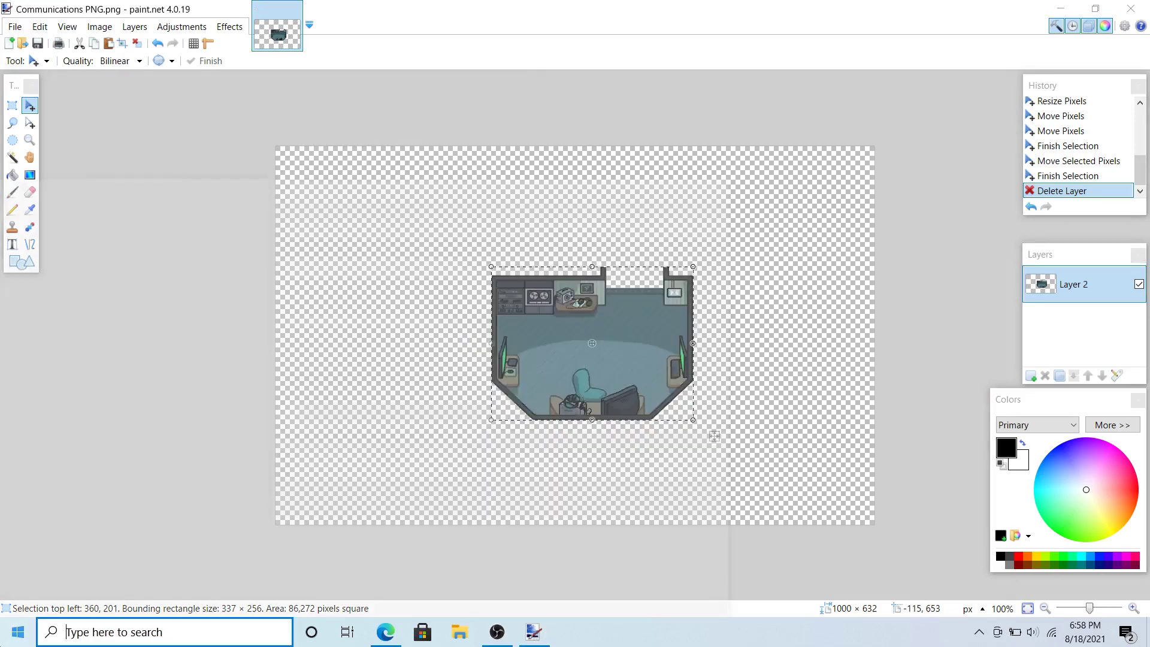
type("shotcut")
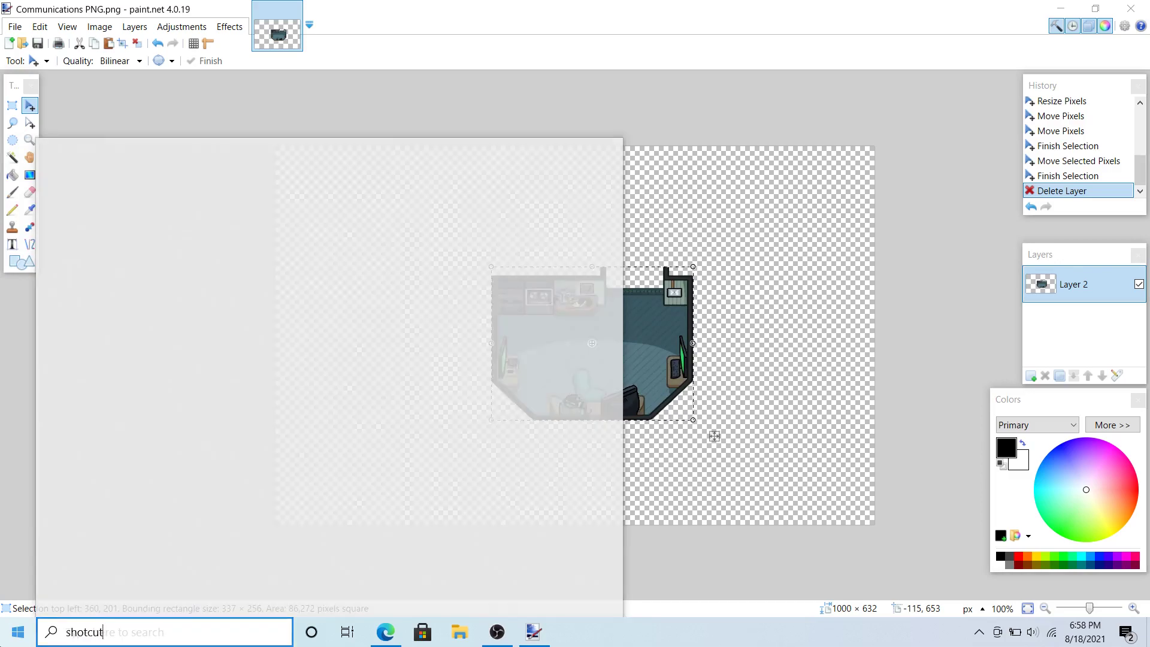
key("Return")
left_click(1131, 8)
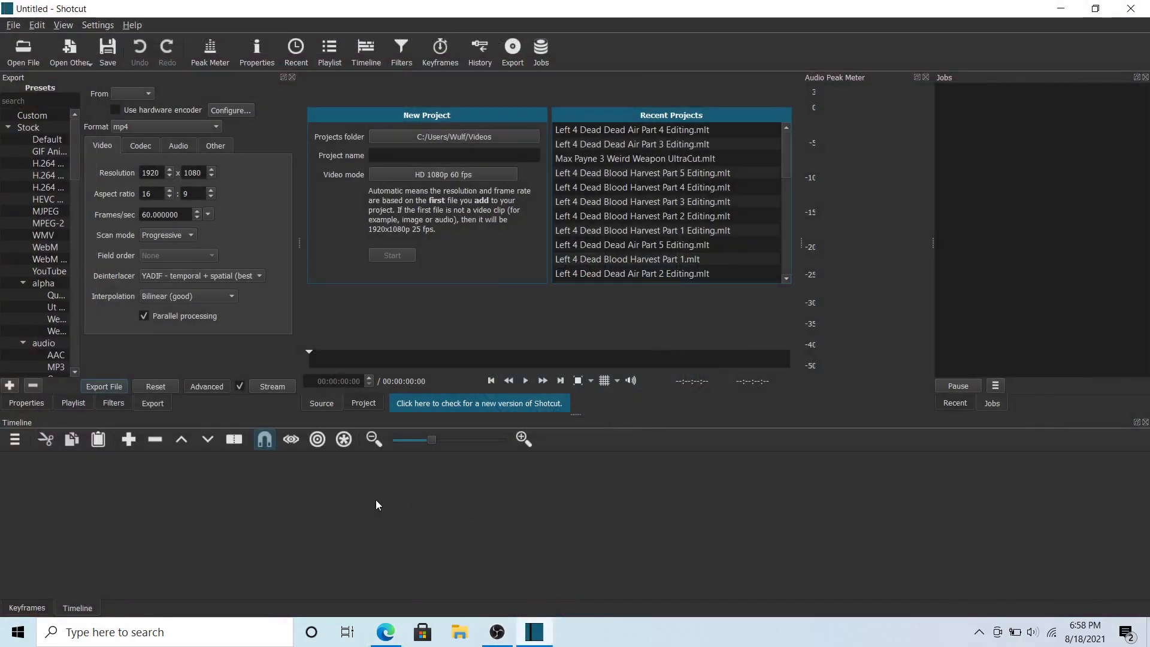
Add a V1 video track to the empty timeline
right_click(376, 505)
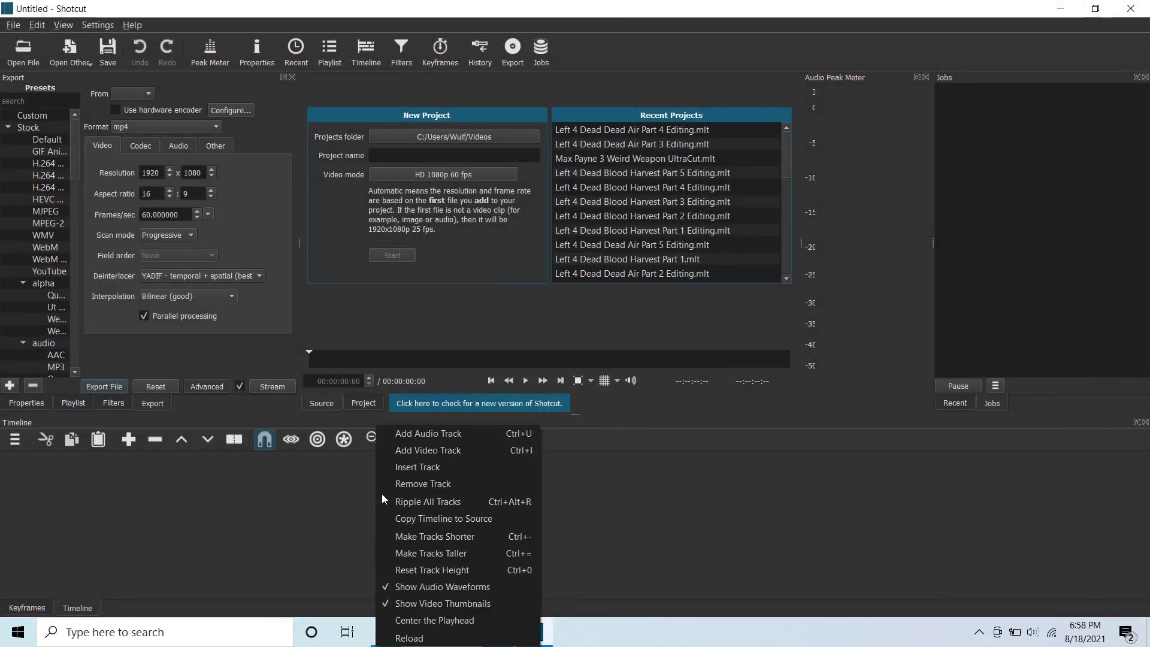
left_click(413, 451)
left_click(31, 49)
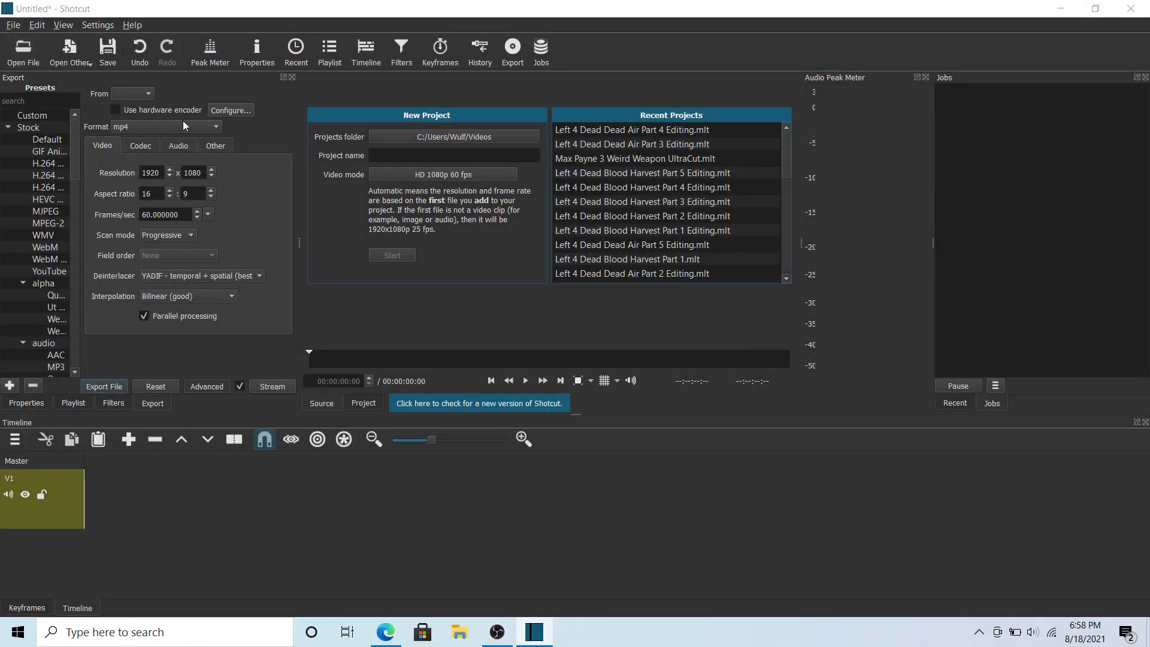
Load Communications PNG.png and drag it onto V1 as a roughly four-second clip
double_click(182, 165)
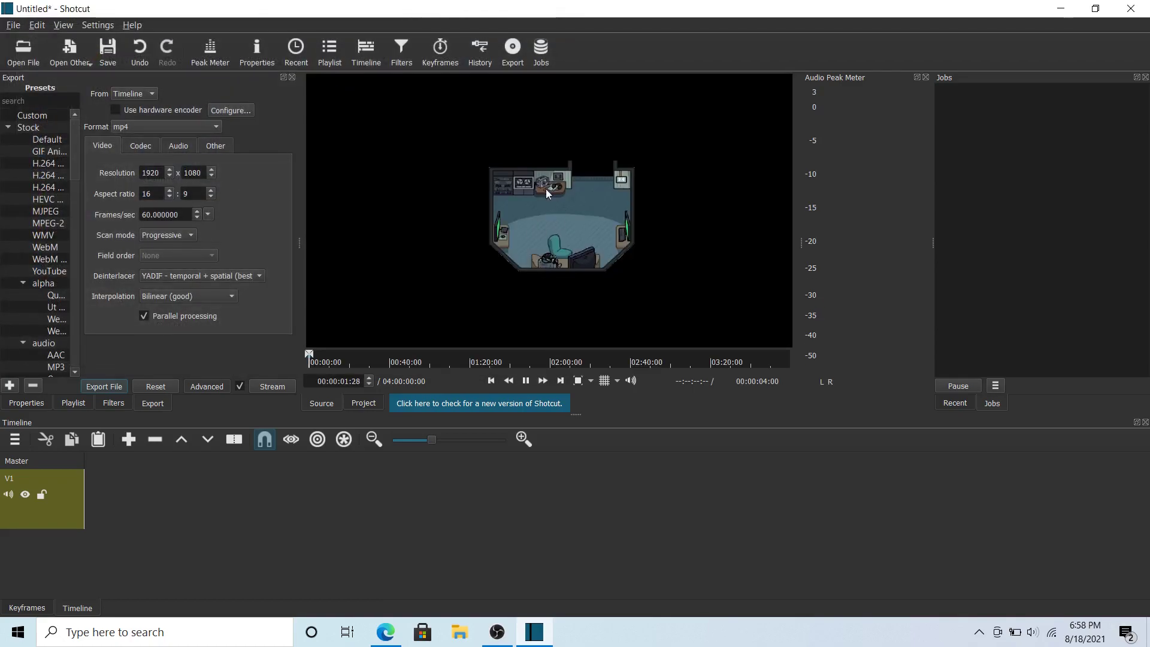
left_click_drag(561, 175, 193, 444)
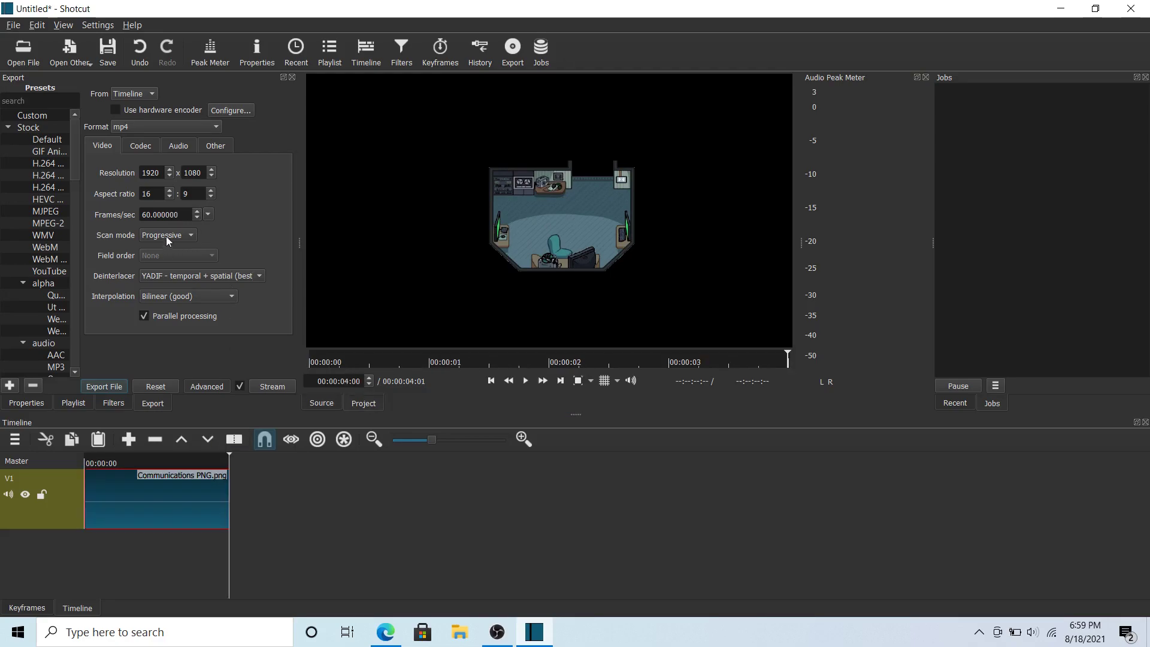
double_click(174, 215)
scroll(30, 214, "down", 10)
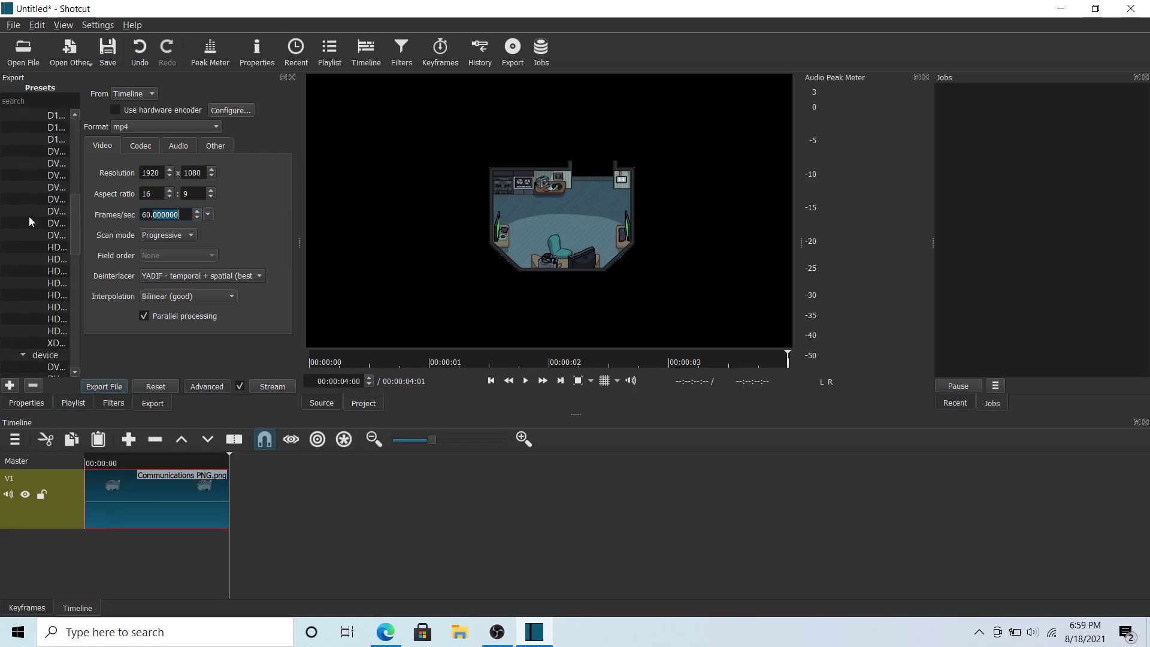
scroll(31, 240, "down", 5)
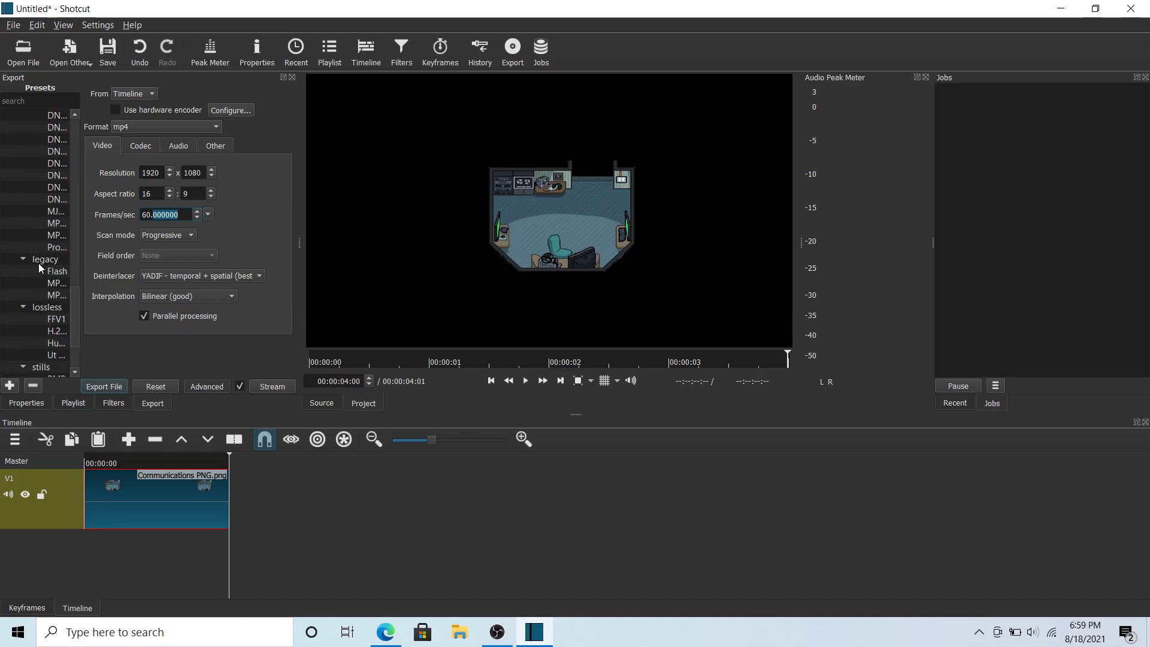
Load the legacy Flash export preset, set the format to swf, and review codec and audio settings
left_click(43, 273)
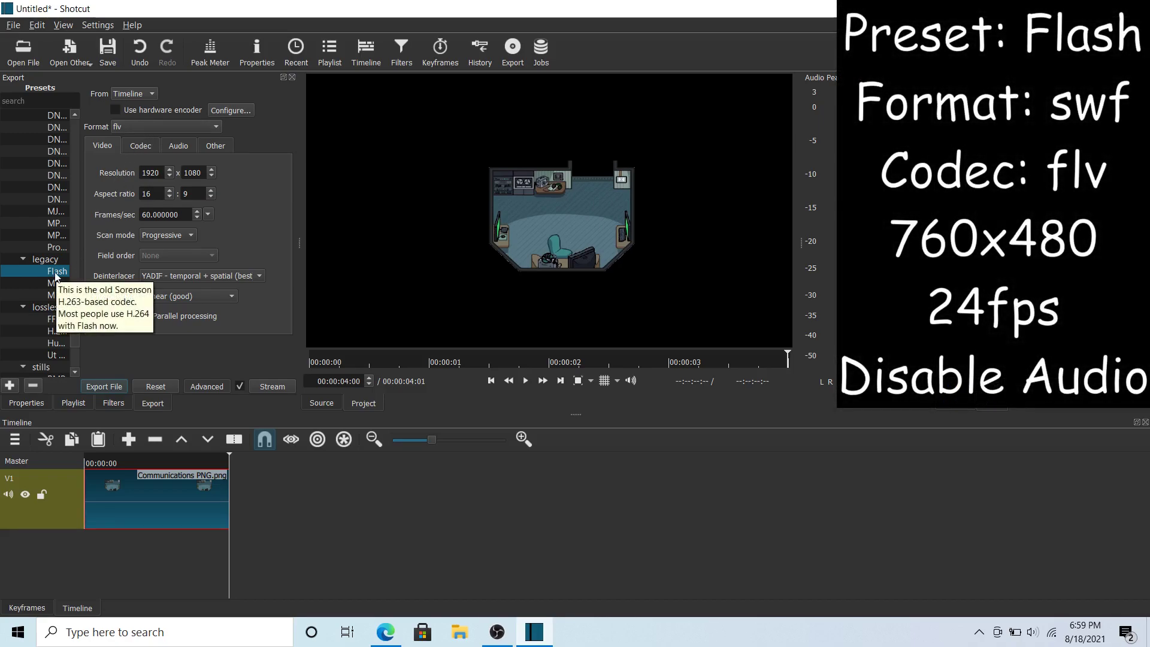
left_click(142, 127)
mouse_move(147, 637)
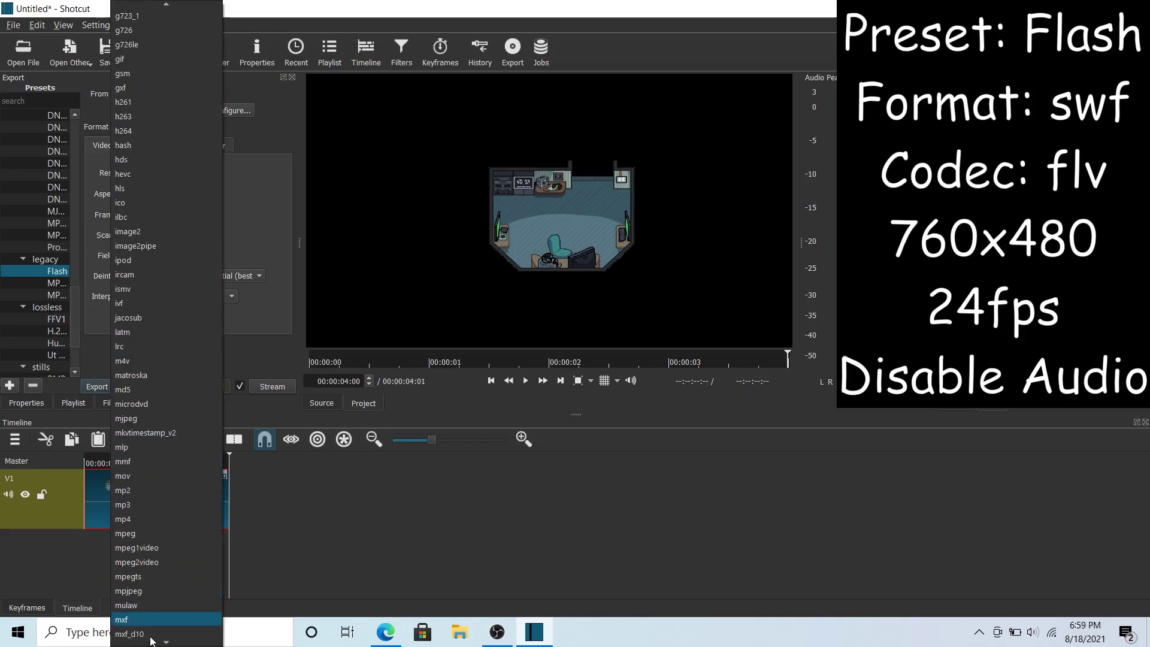
scroll(161, 631, "down", 7)
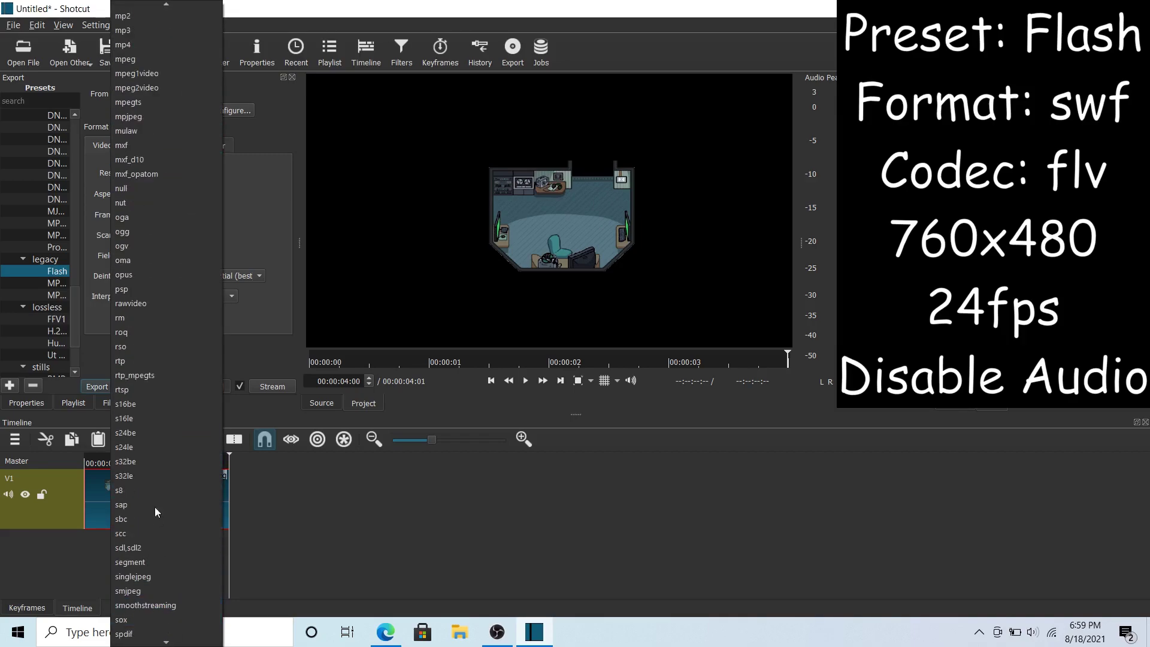
scroll(148, 609, "down", 1)
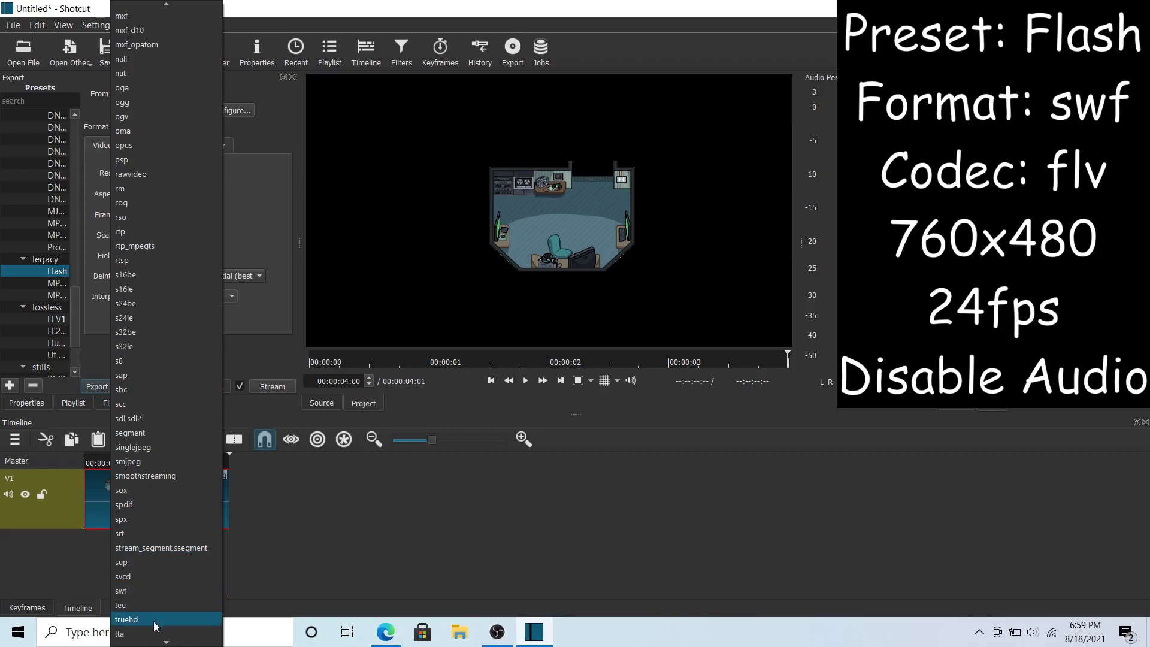
left_click(149, 592)
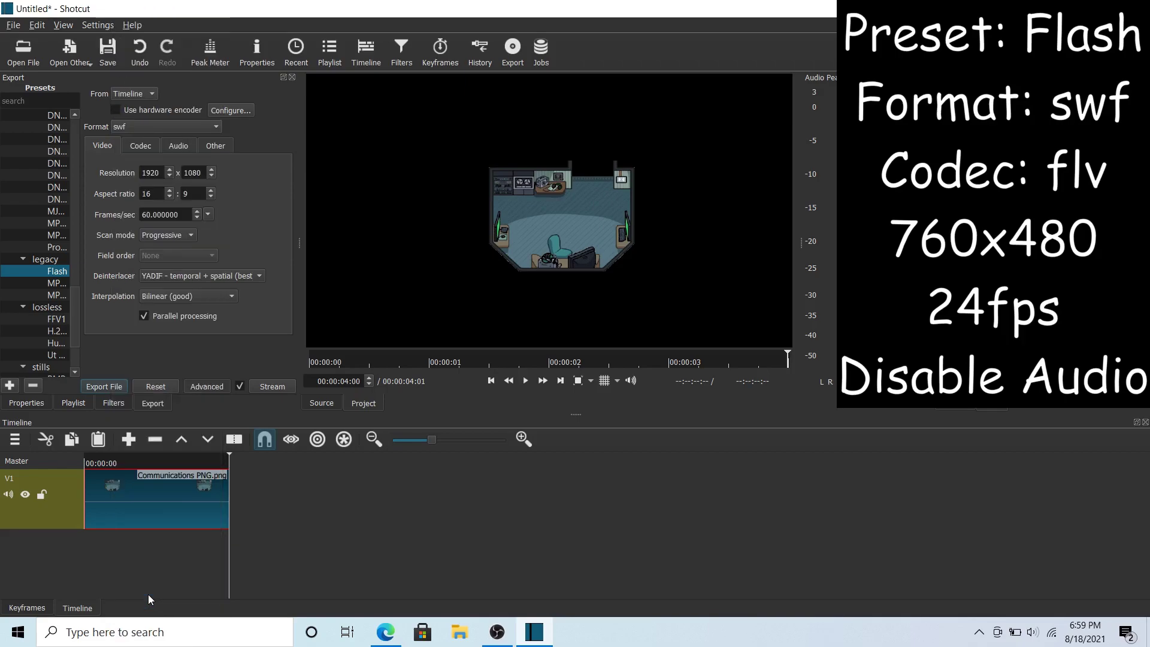
left_click(137, 150)
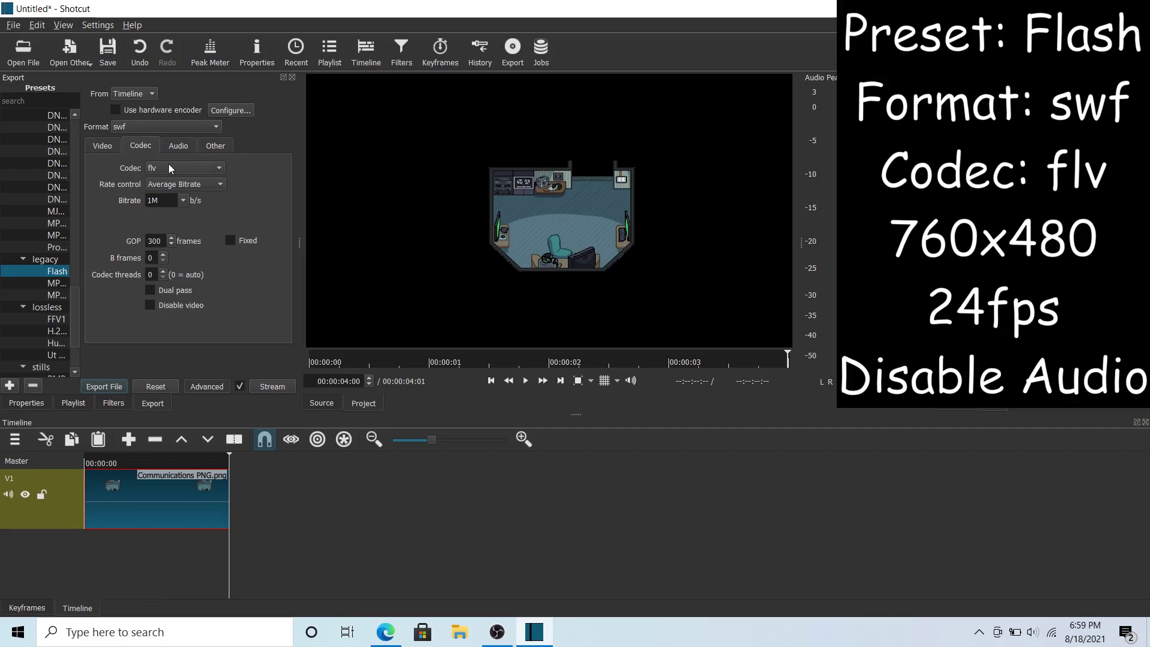
left_click(102, 144)
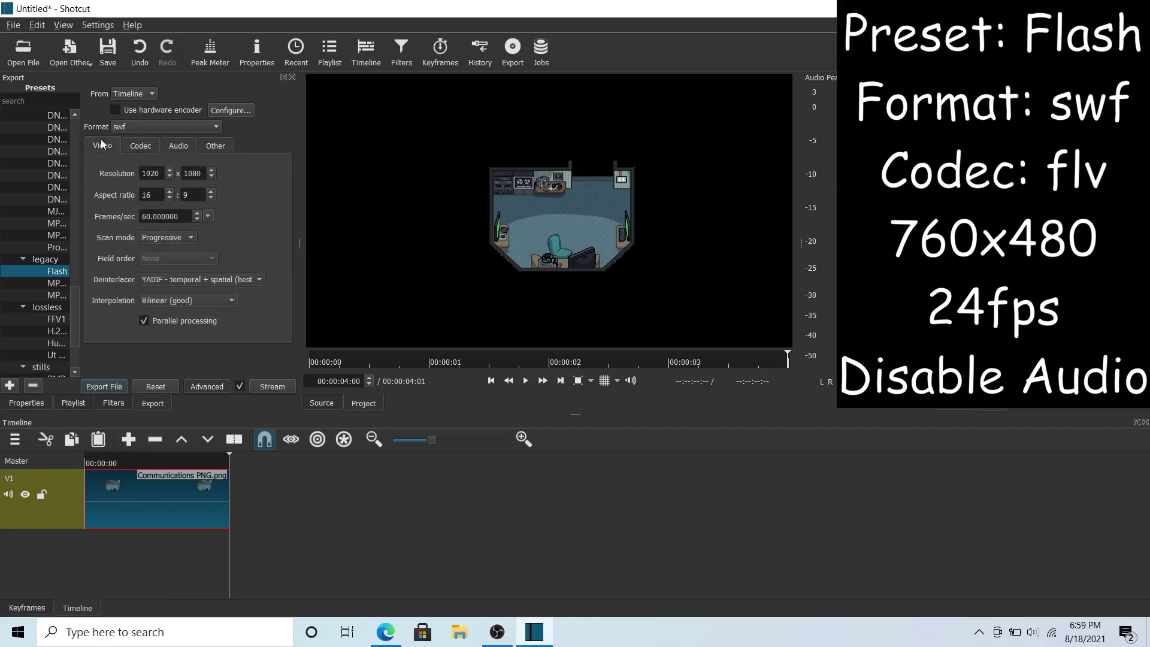
left_click(168, 148)
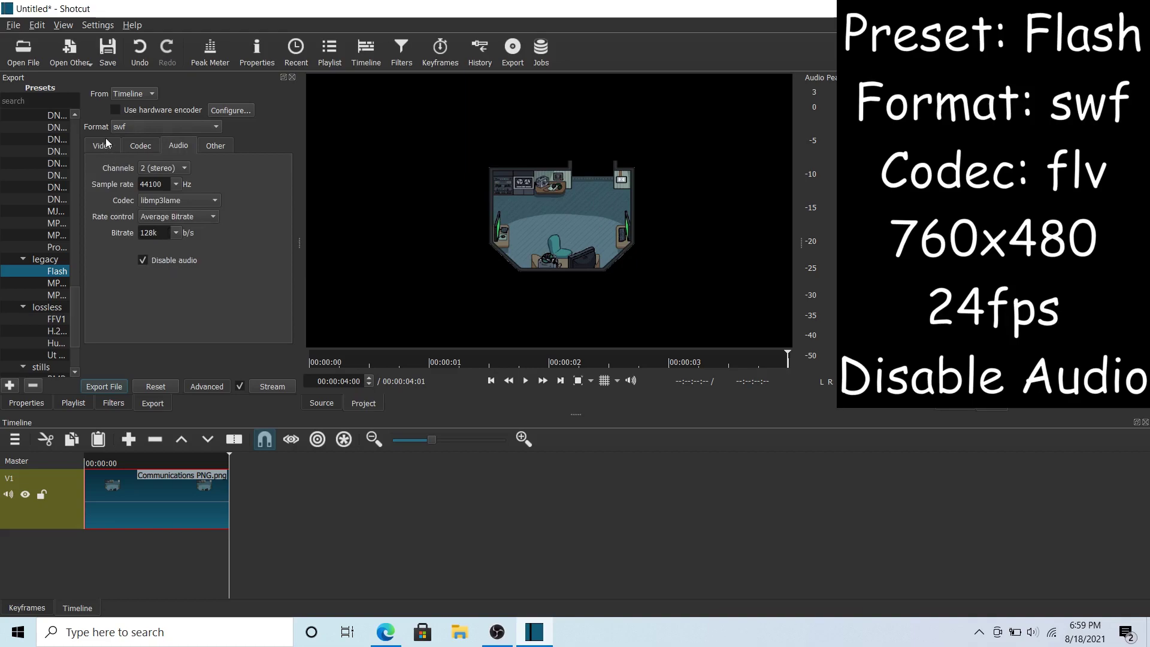
left_click(102, 147)
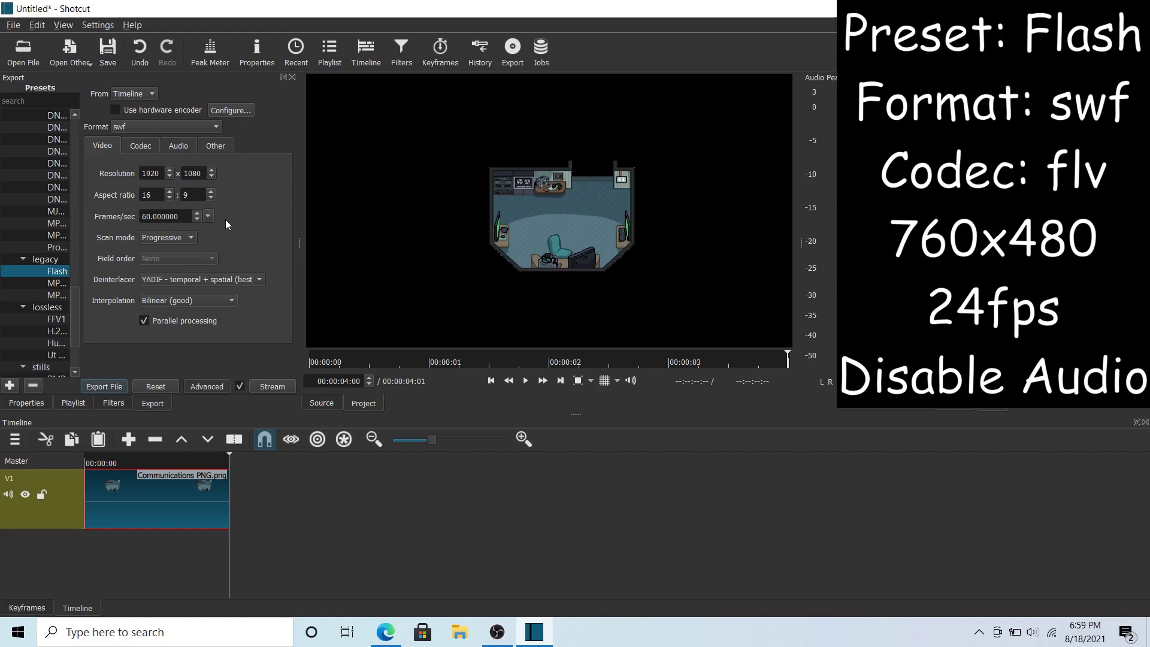
Set the export to 760 × 480 at 24 fps and export the timeline as an swf file
double_click(155, 173)
type("760")
key("Tab")
type("480")
double_click(171, 220)
left_click(172, 222)
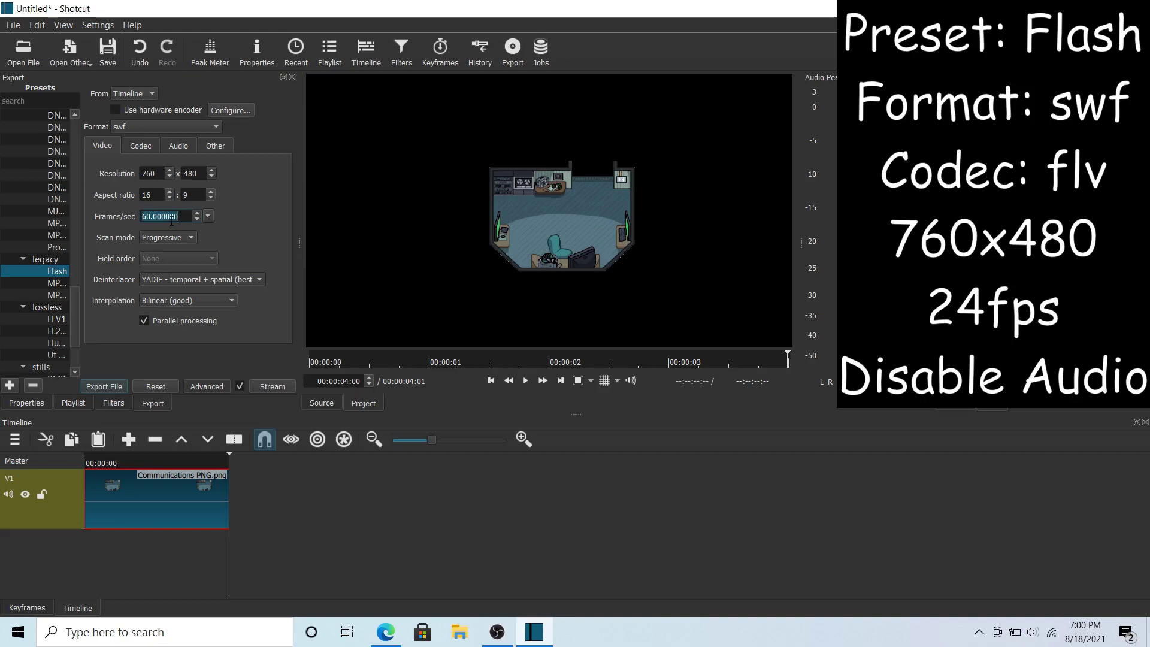
type("24")
key("Return")
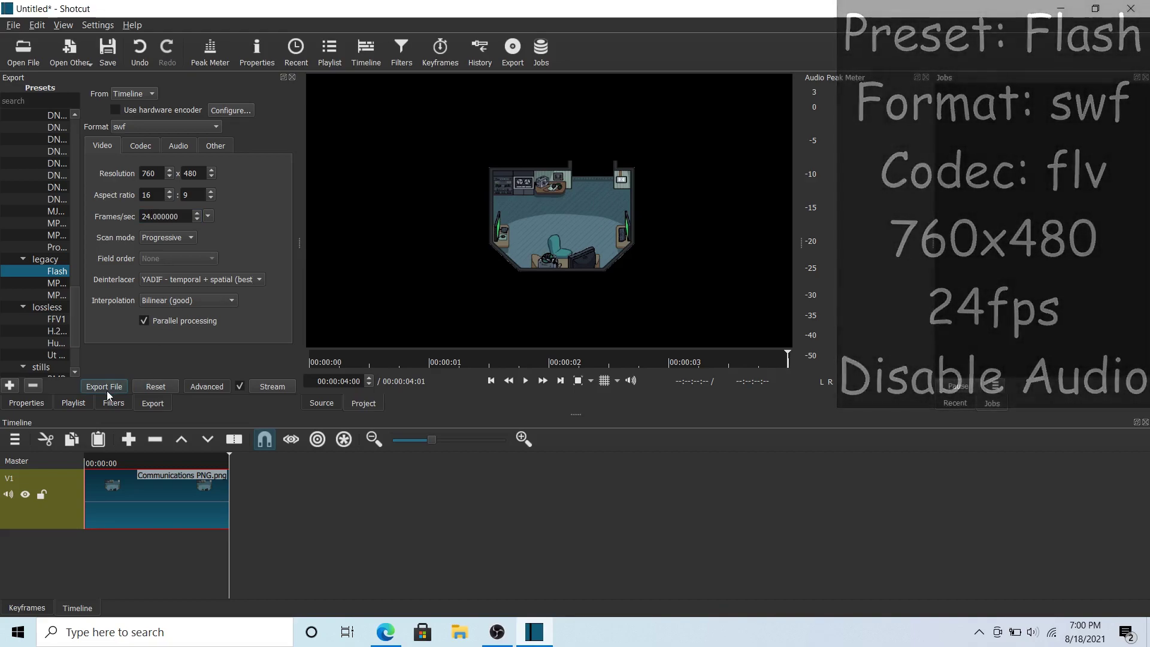
left_click(106, 386)
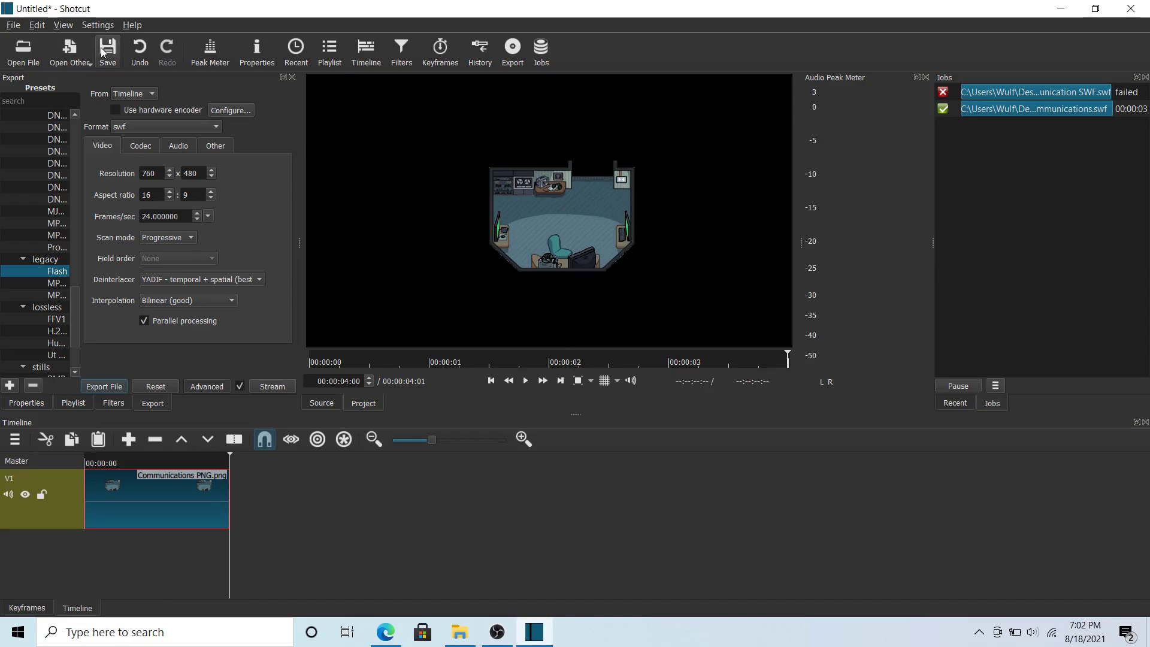
Export the timeline again as Communications.swf and start the swf export job
left_click(106, 386)
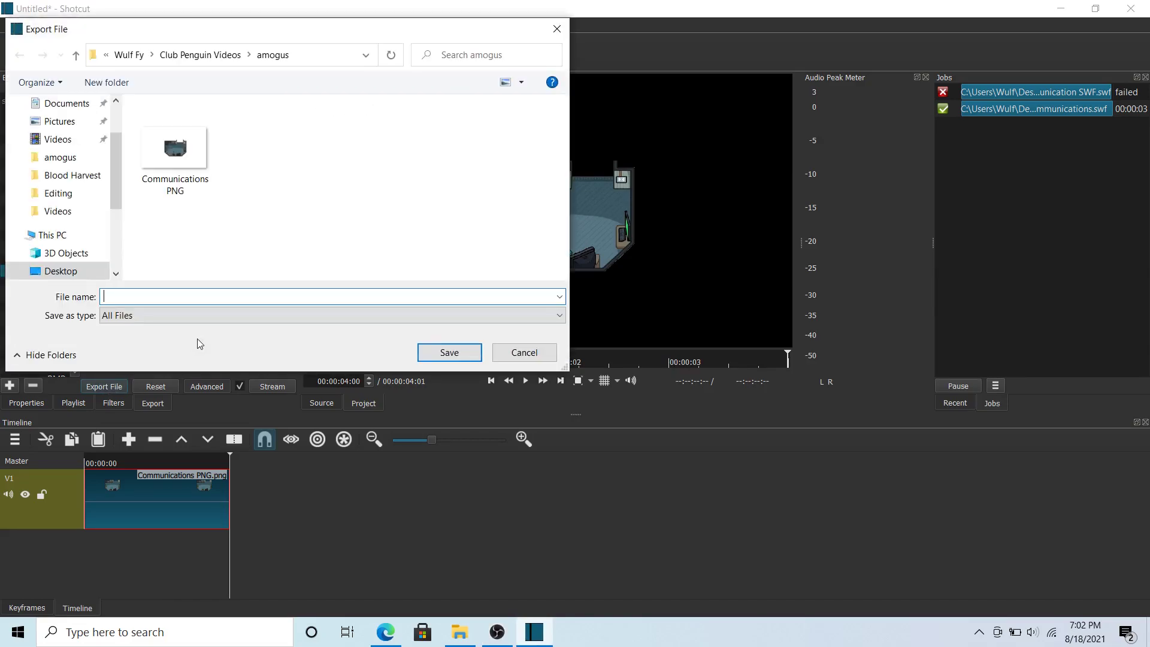
type("Commu")
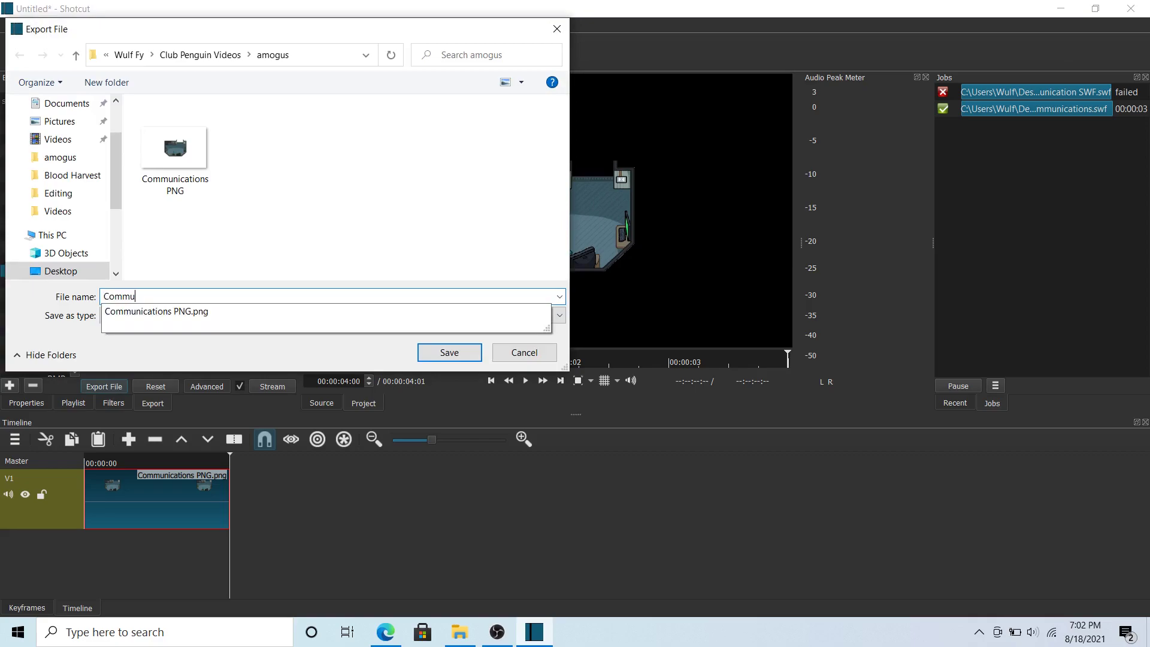
type("nication.swf")
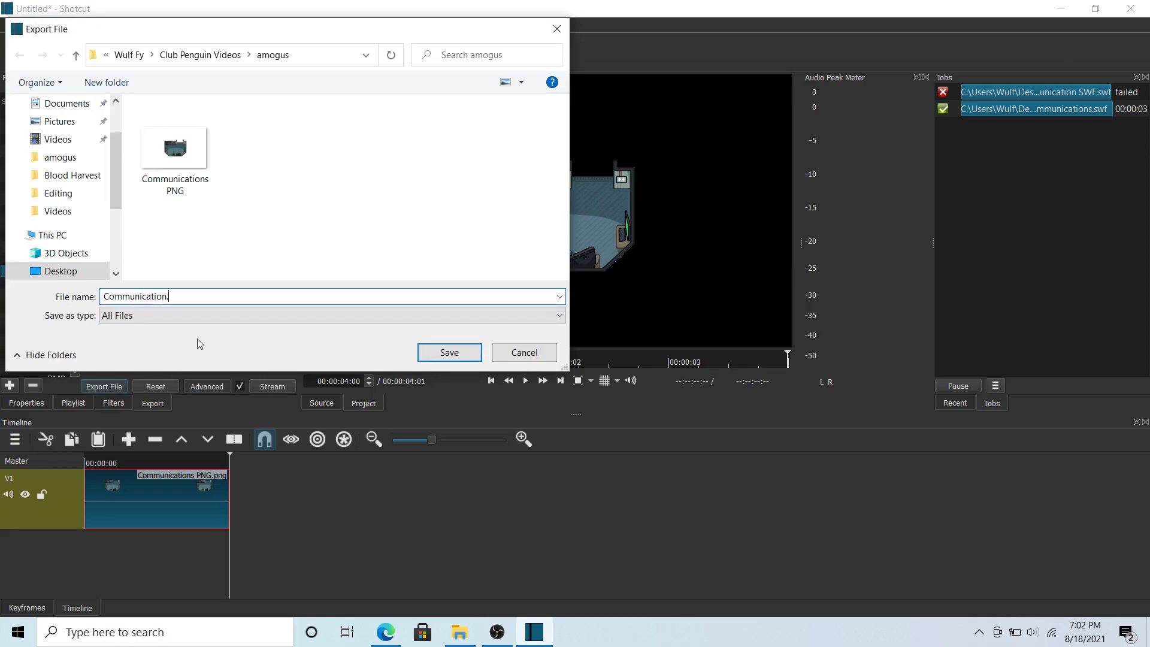
key("BackSpace")
key("BackSpace")
key("BackSpace")
key("BackSpace")
type("s.swf")
key("Return")
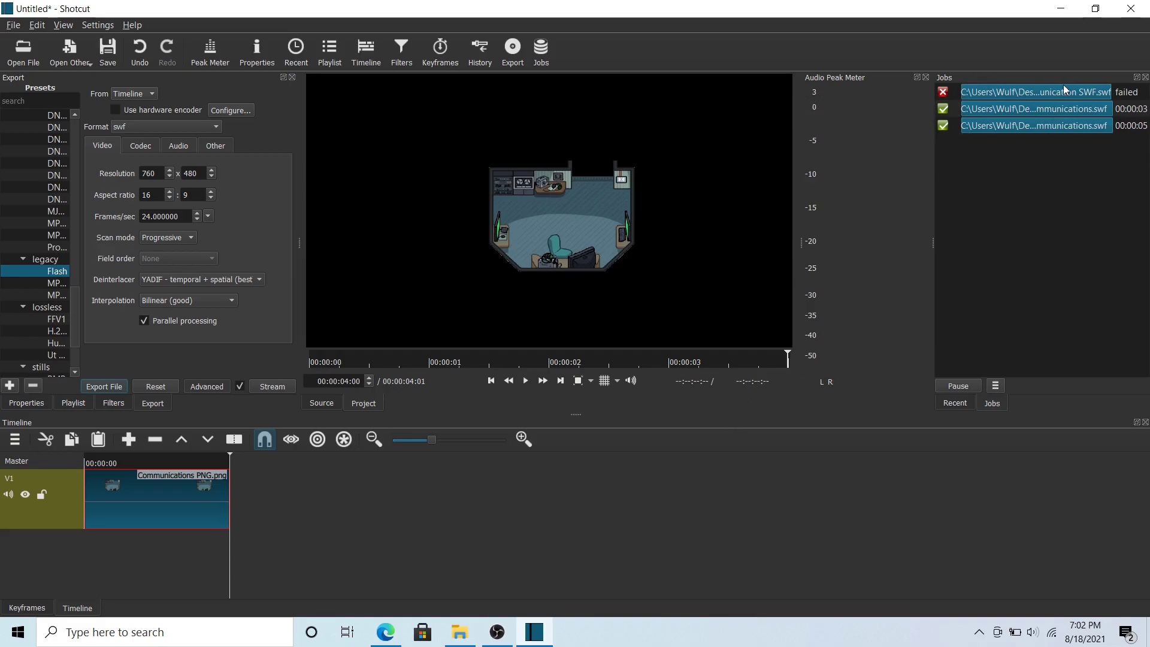
Open File Explorer and select the 41 KB Communications SWF in Club Penguin Stuff
left_click(460, 633)
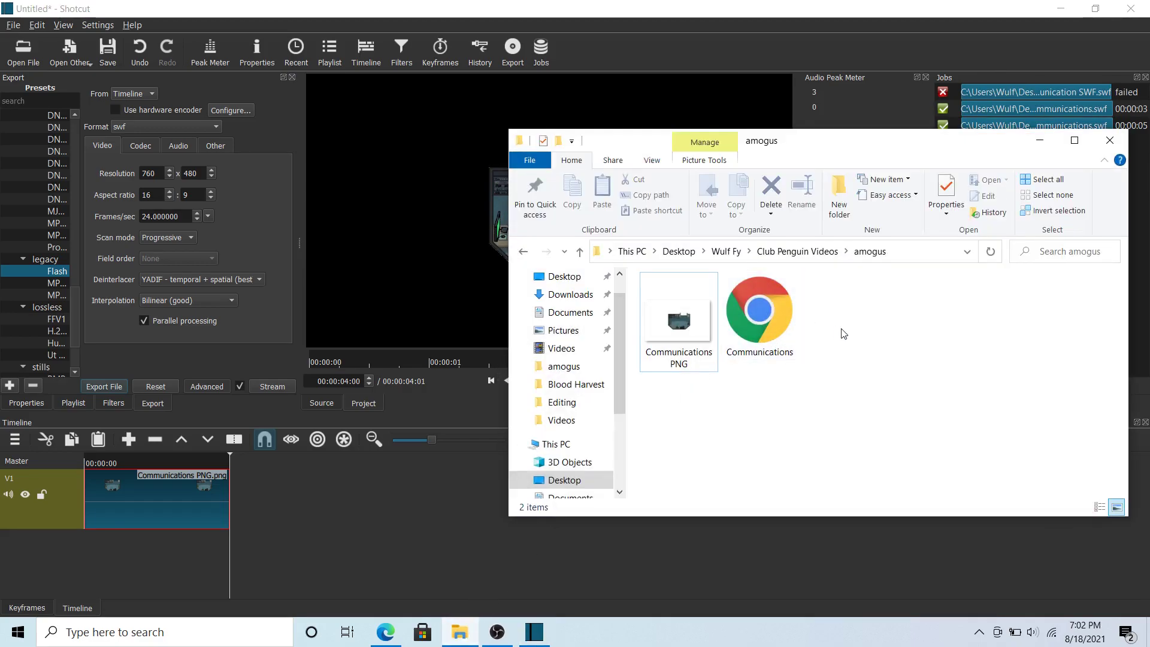
left_click(778, 315)
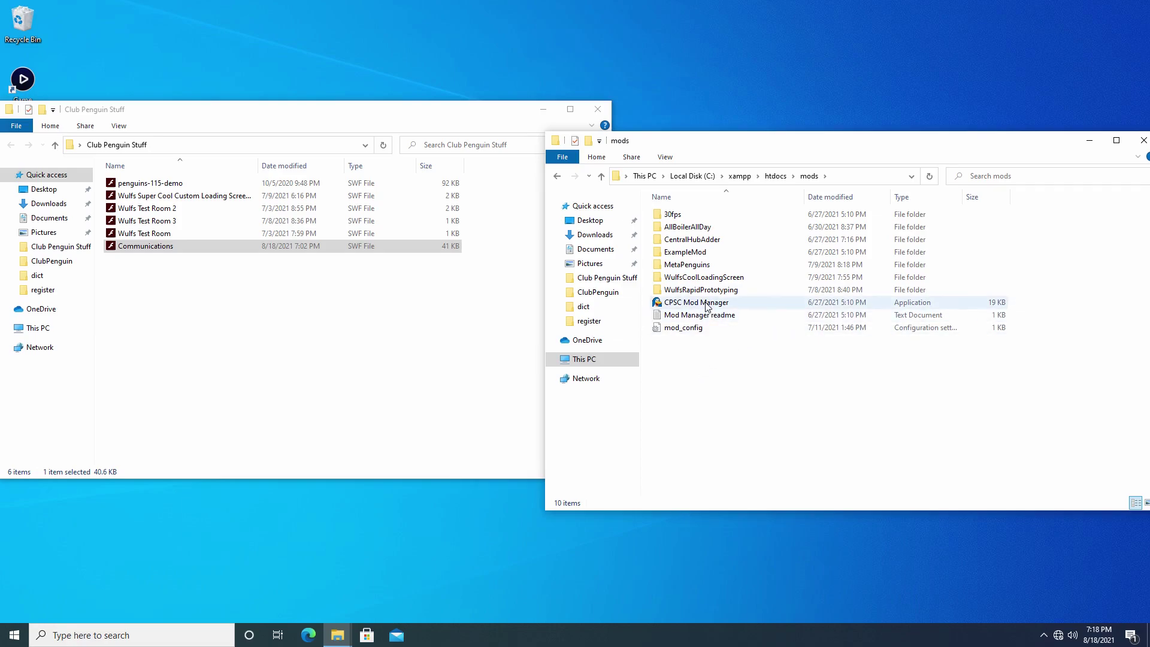
Create a new folder named PengSus in mods, open it, then return to mods
right_click(725, 370)
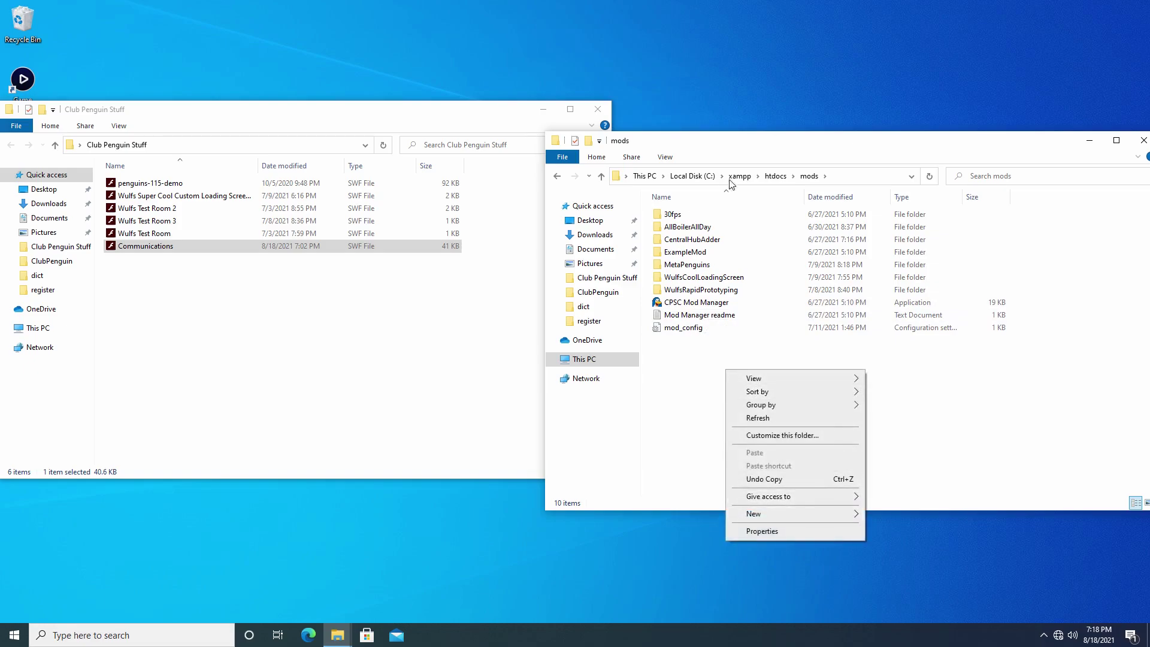
left_click(174, 247)
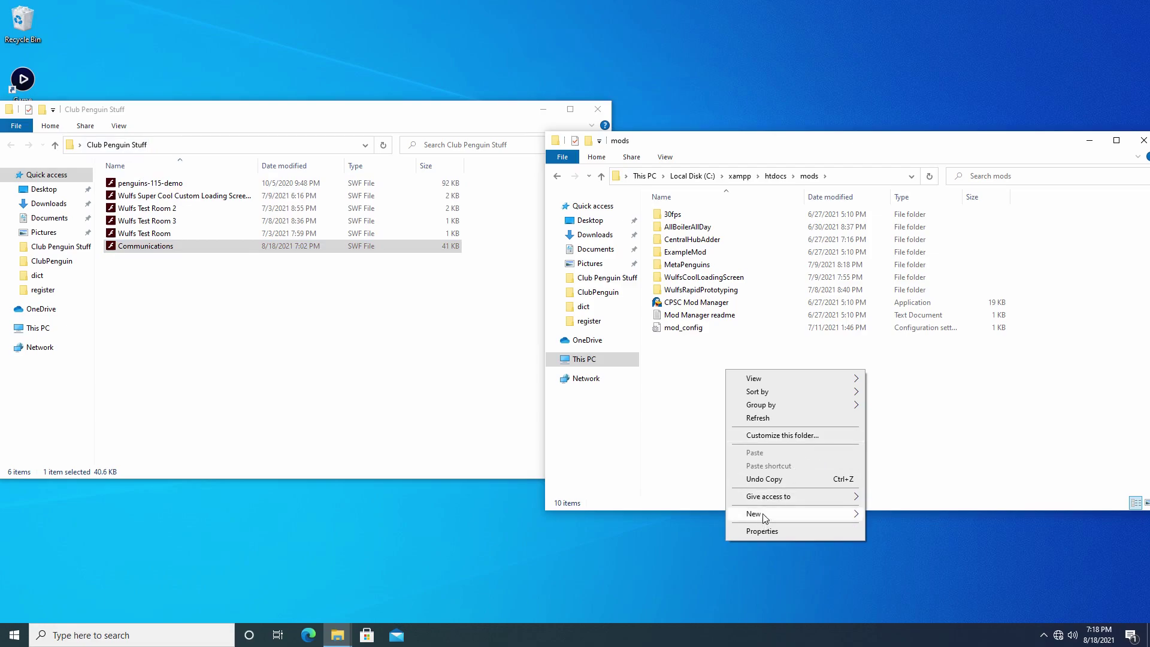
mouse_move(766, 516)
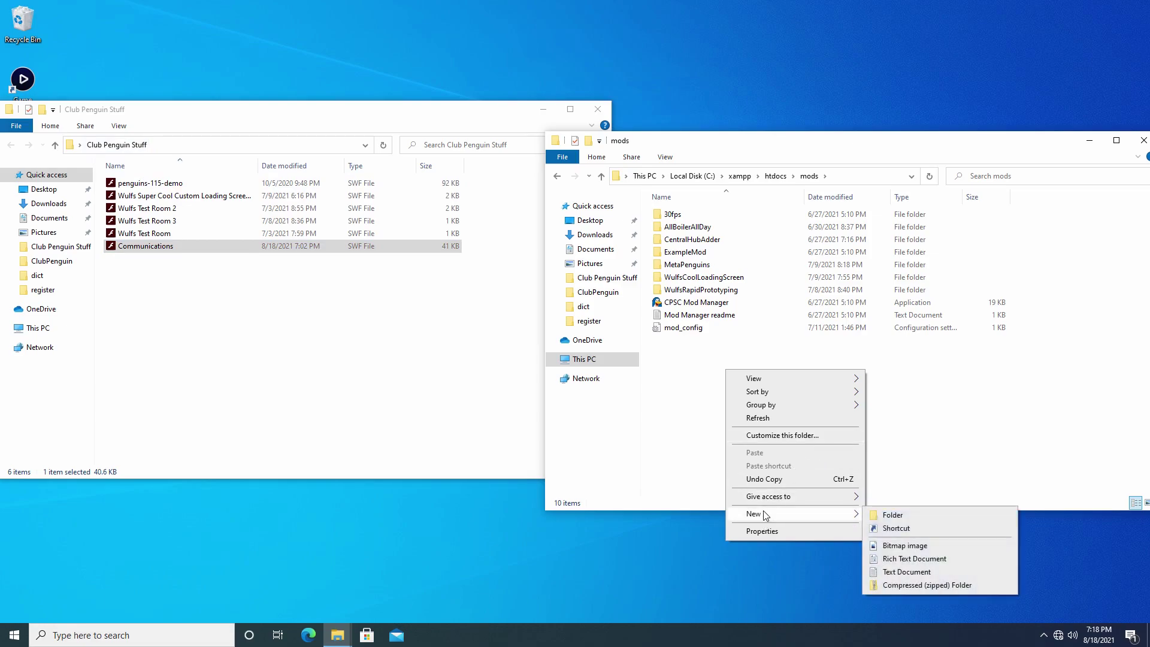
left_click(883, 515)
type("Pengsu")
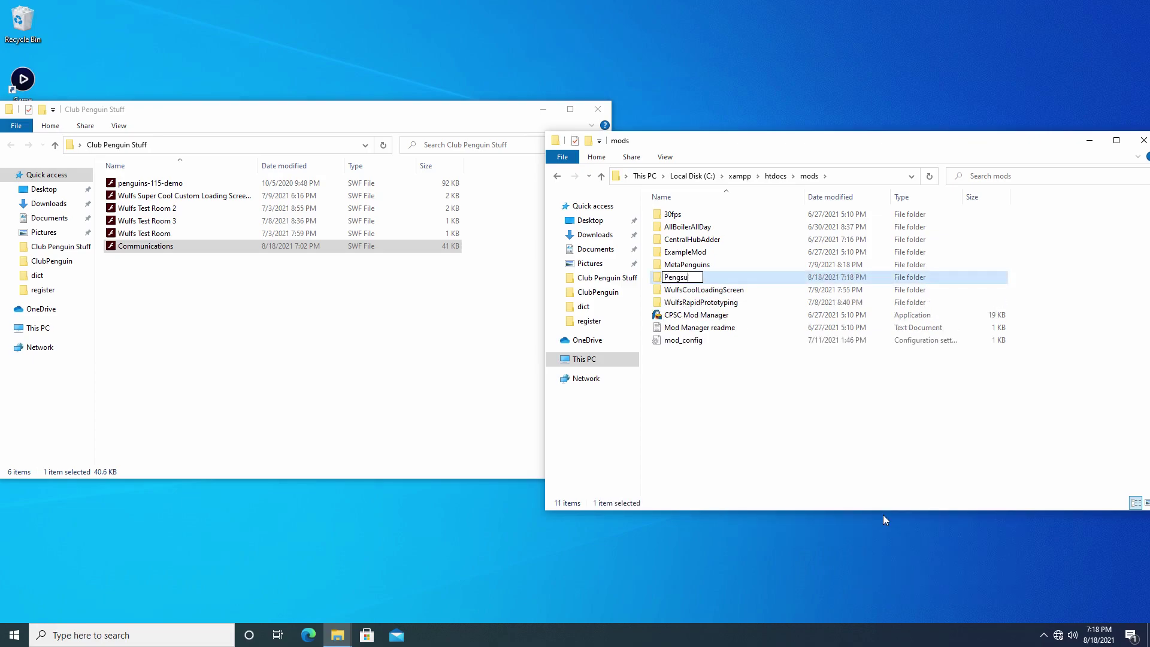
key("BackSpace")
key("BackSpace")
type("Sus")
key("Return")
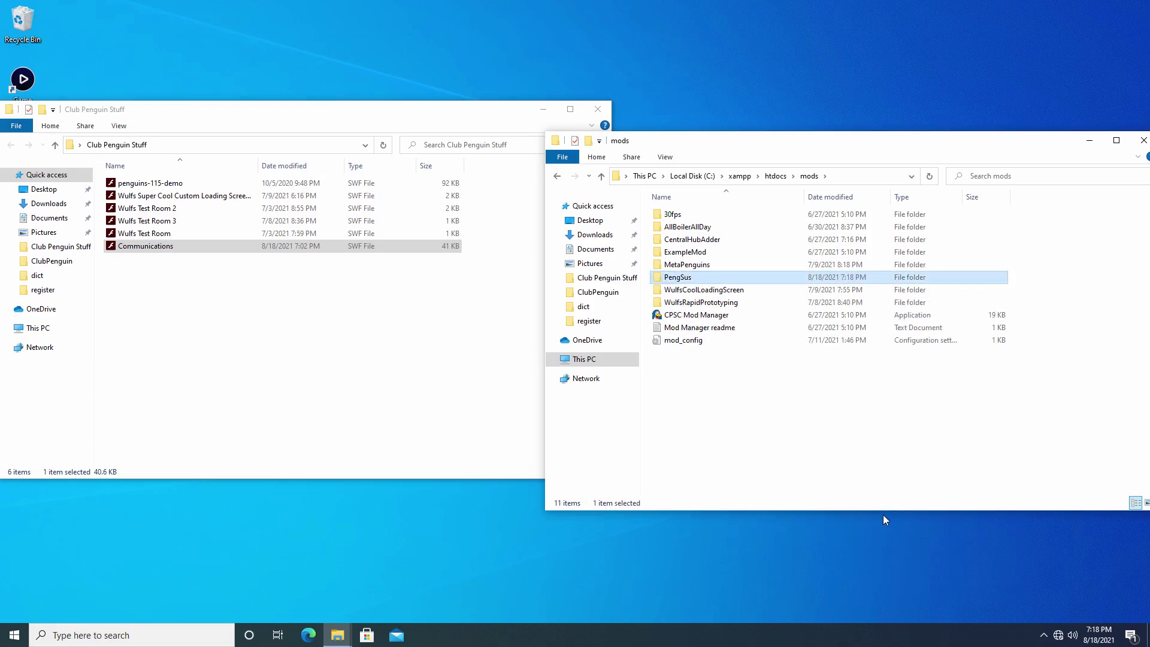
double_click(709, 278)
key("alt+Left")
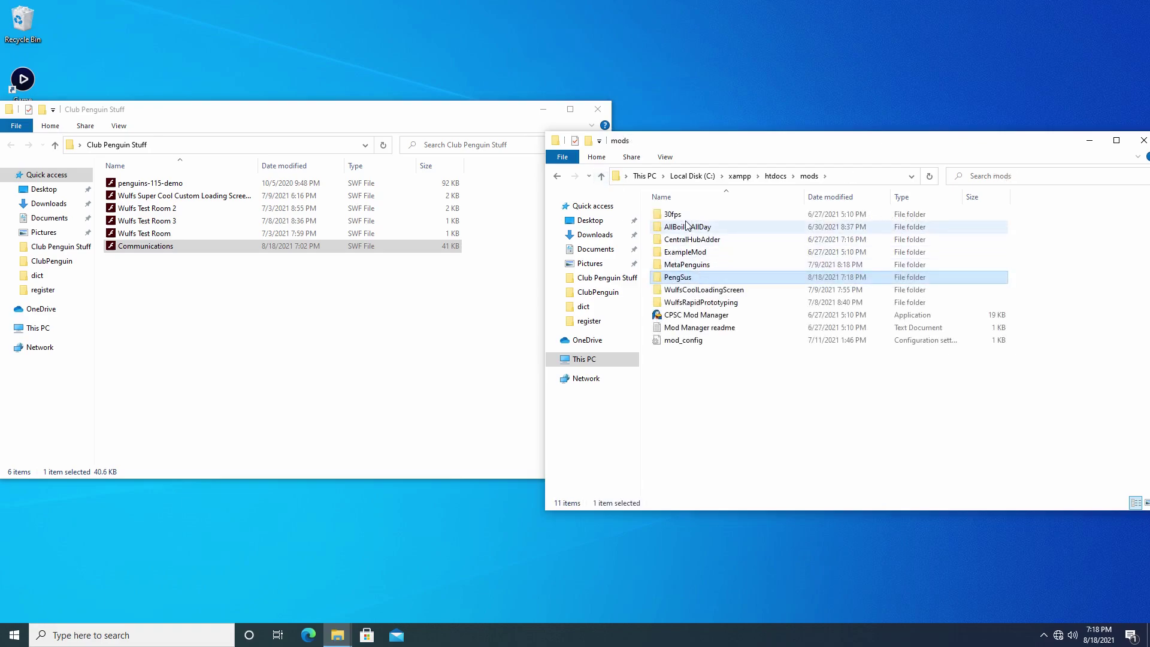
Open CentralHubAdder in a separate window and select its play folder and modinfo
right_click(695, 238)
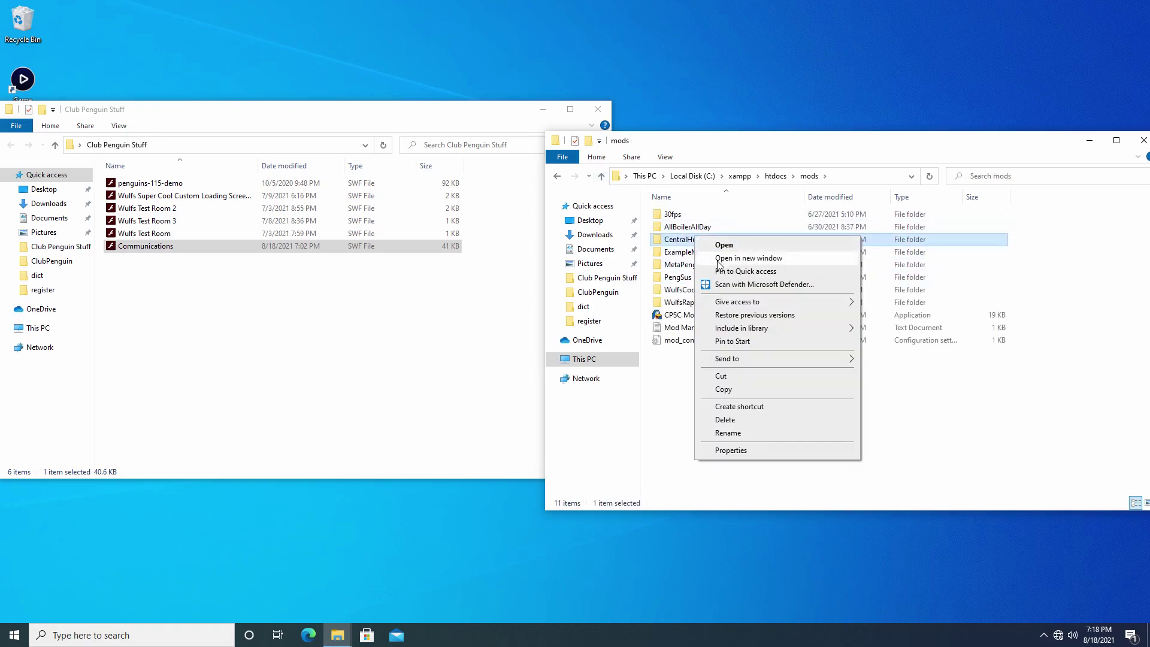
mouse_move(740, 305)
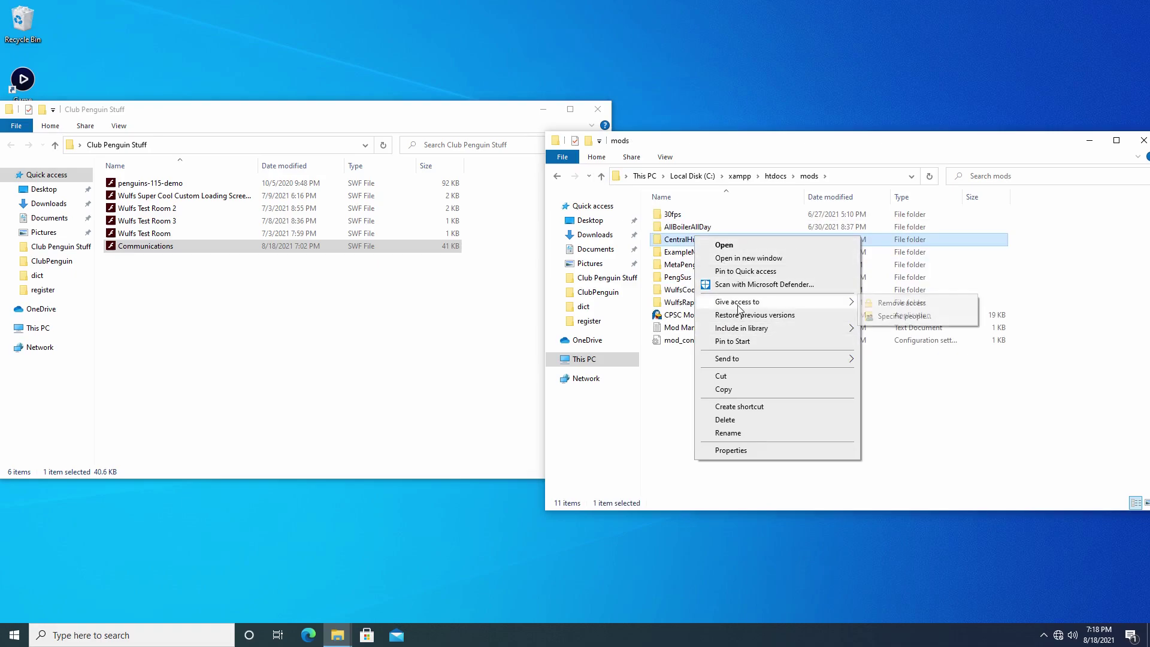
left_click(725, 258)
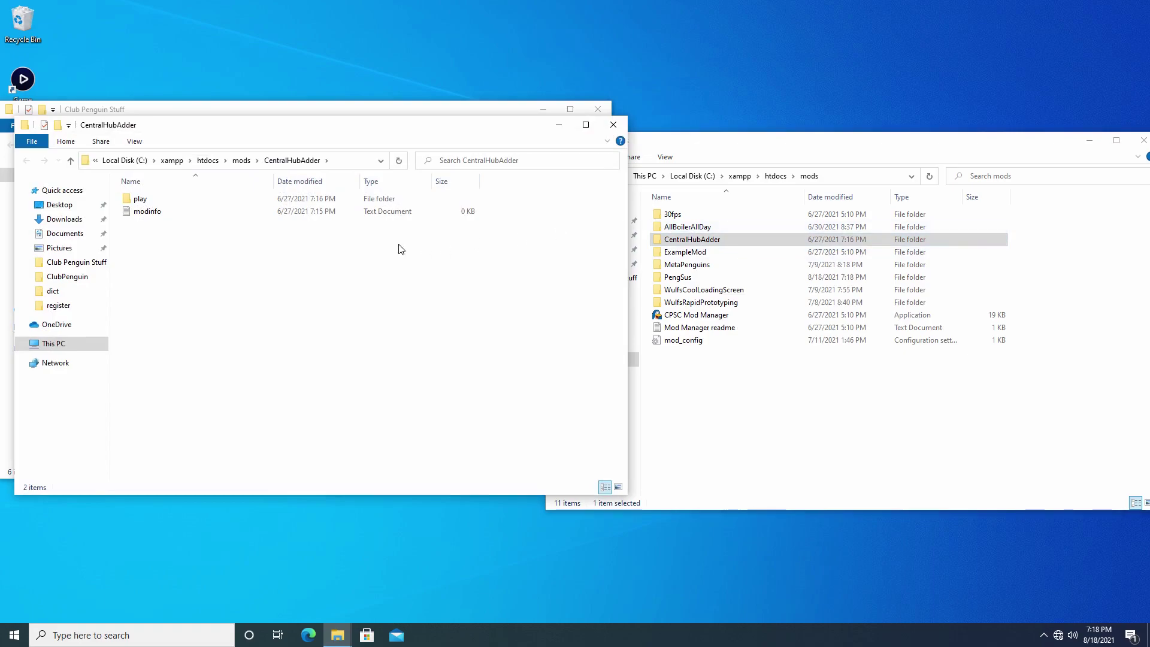
left_click_drag(158, 242, 160, 198)
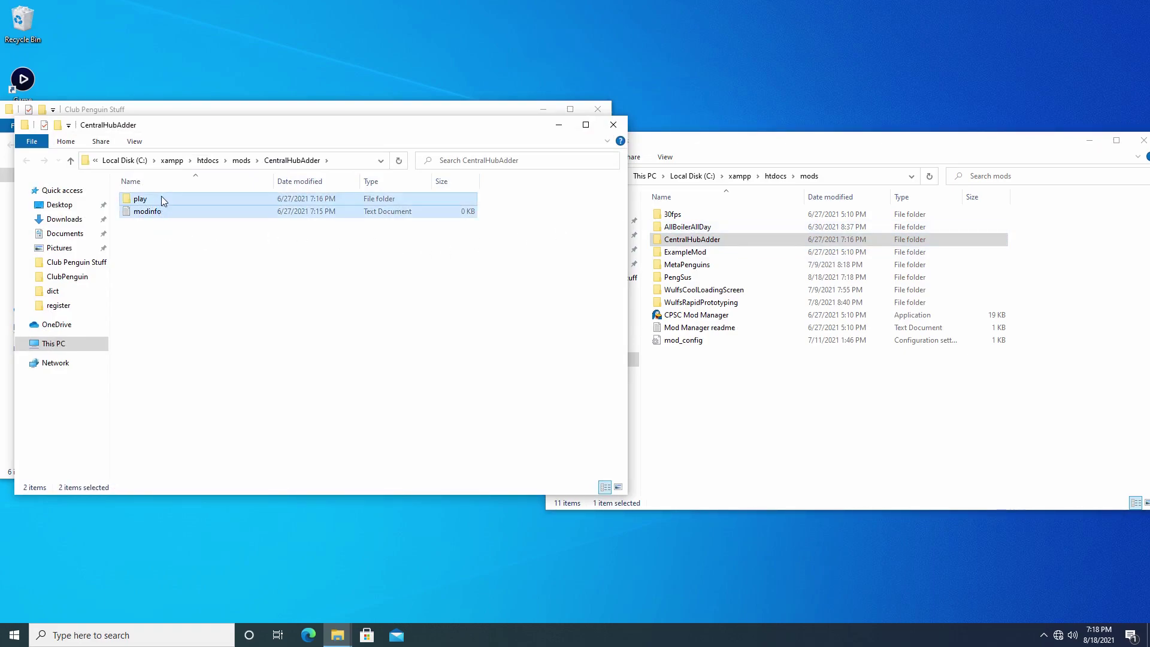
Paste play and modinfo into PengSus, close the CentralHubAdder window, and open play
left_click(752, 378)
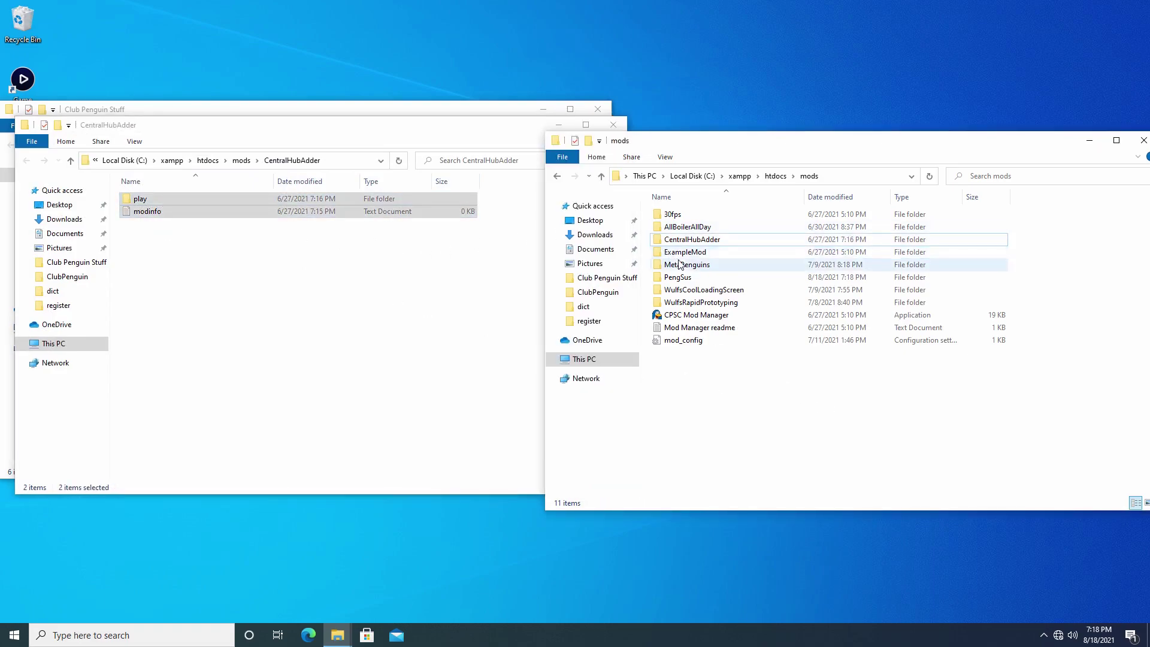
double_click(689, 277)
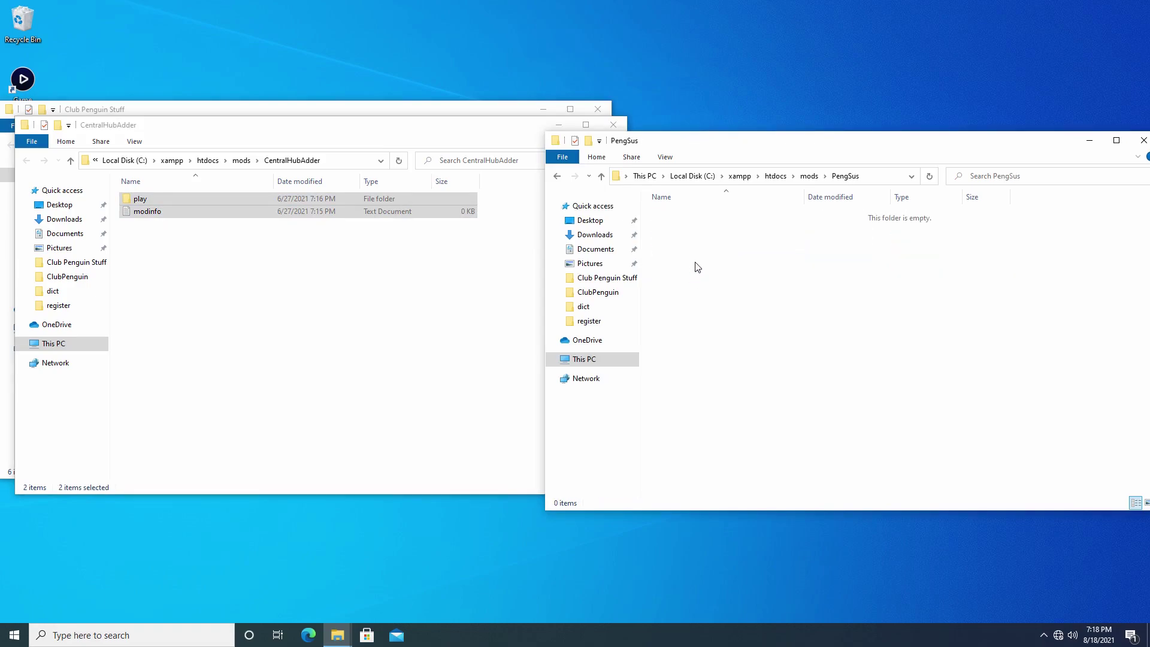
key("ctrl+v")
left_click(481, 133)
left_click(614, 125)
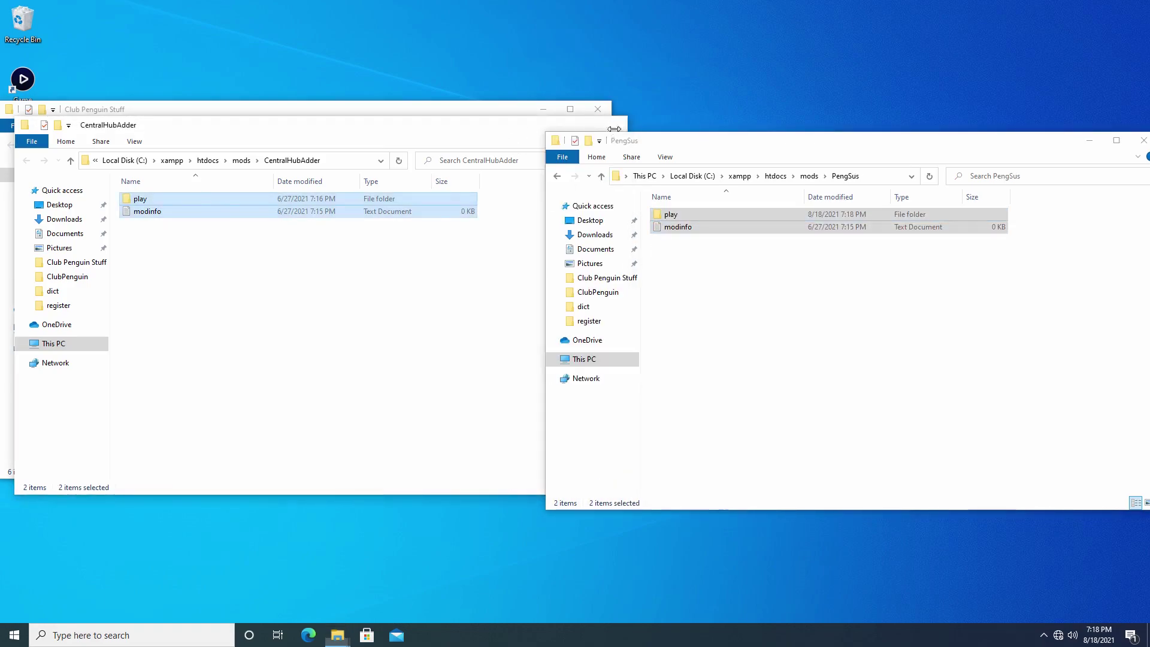
double_click(689, 215)
Go into v2\content\global\rooms and delete the original party7 room file
double_click(690, 218)
double_click(691, 218)
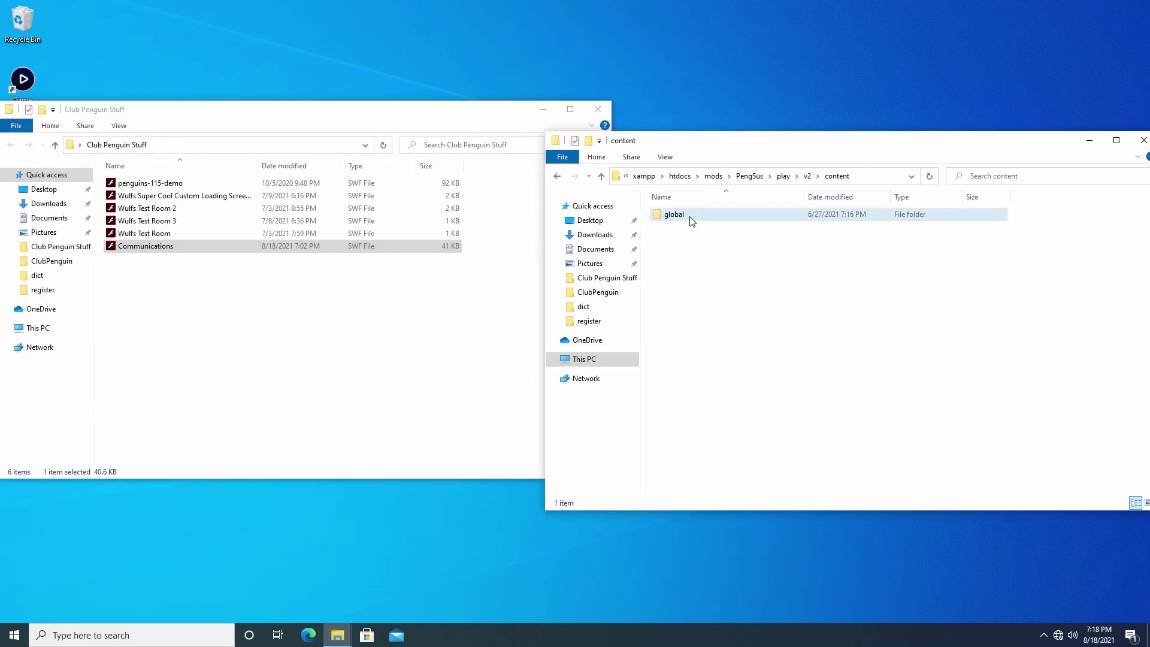
double_click(691, 217)
left_click(691, 218)
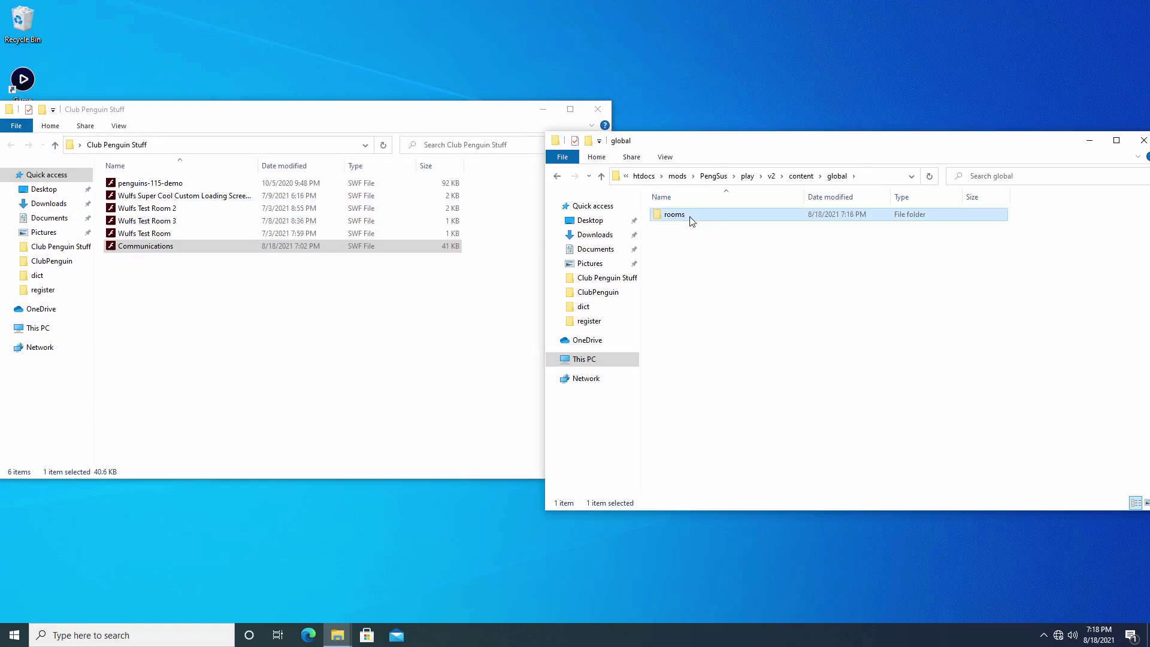
double_click(692, 220)
right_click(683, 217)
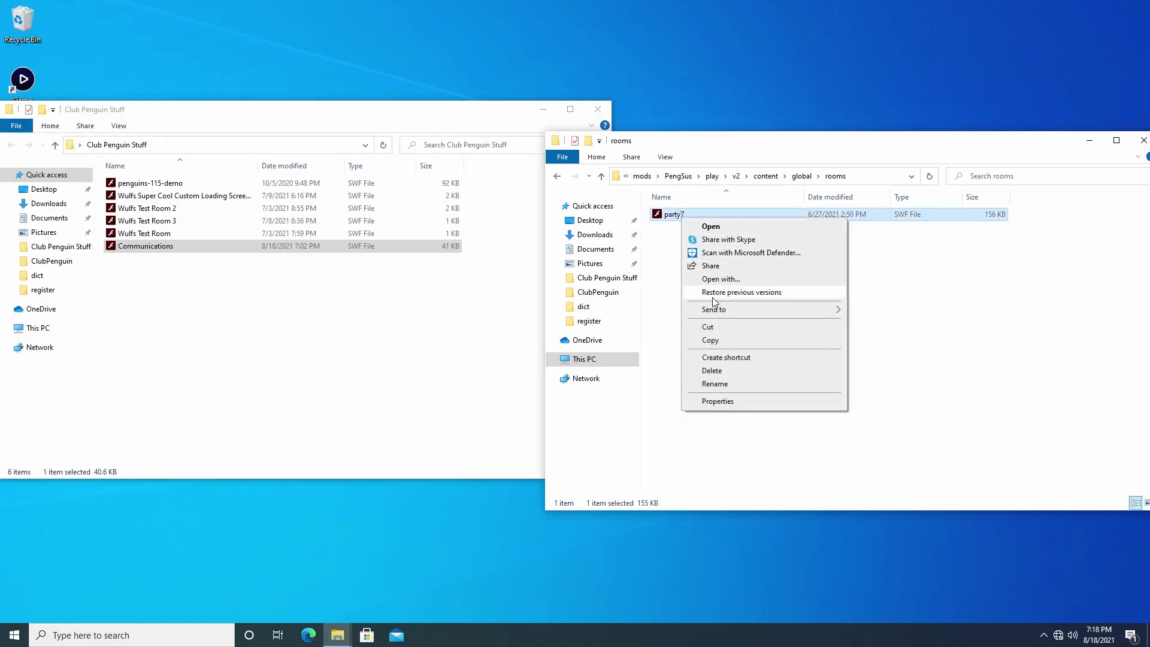
left_click(722, 371)
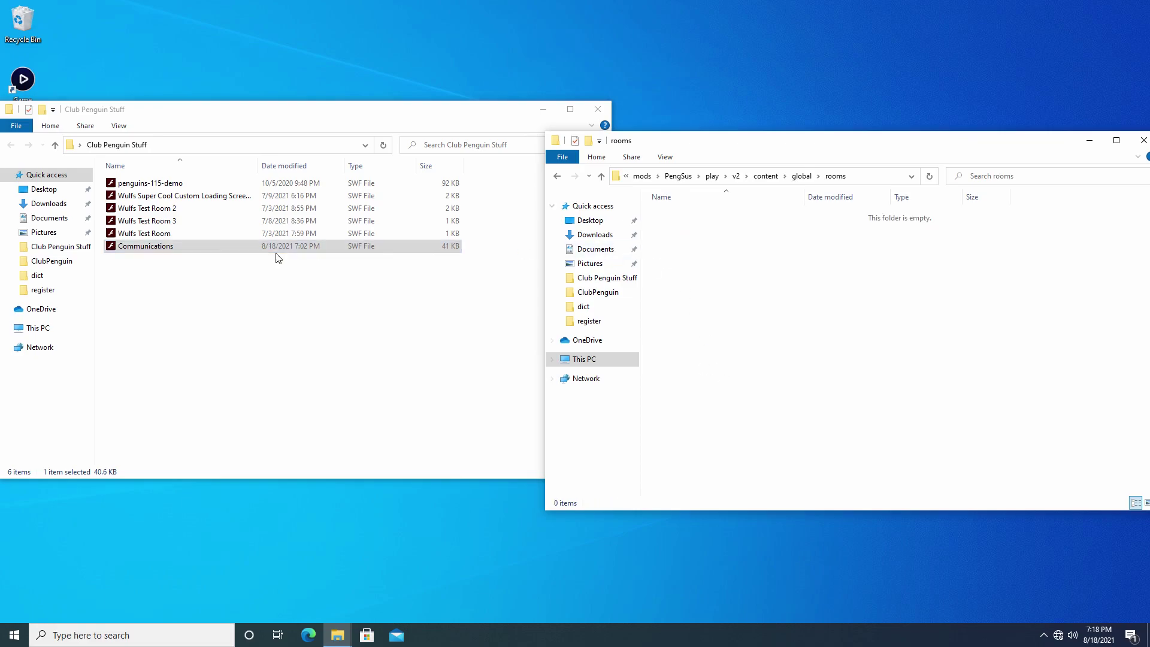
Copy the Communications SWF into rooms and rename it party7
right_click(198, 247)
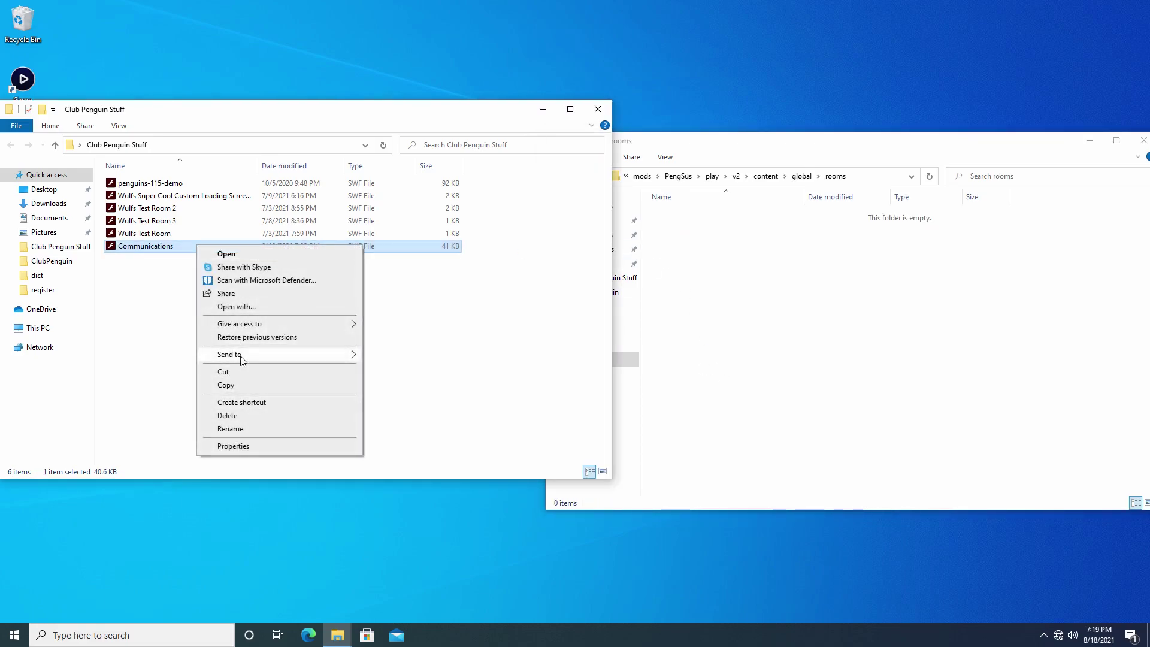
left_click(226, 385)
right_click(885, 296)
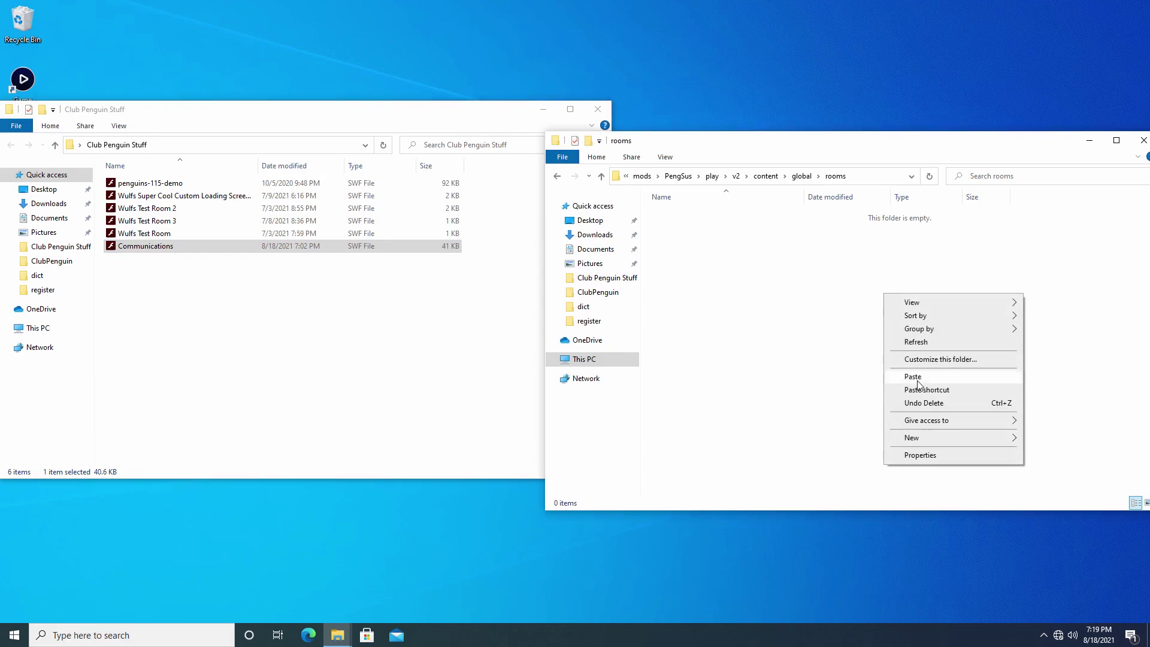
left_click(918, 381)
right_click(725, 218)
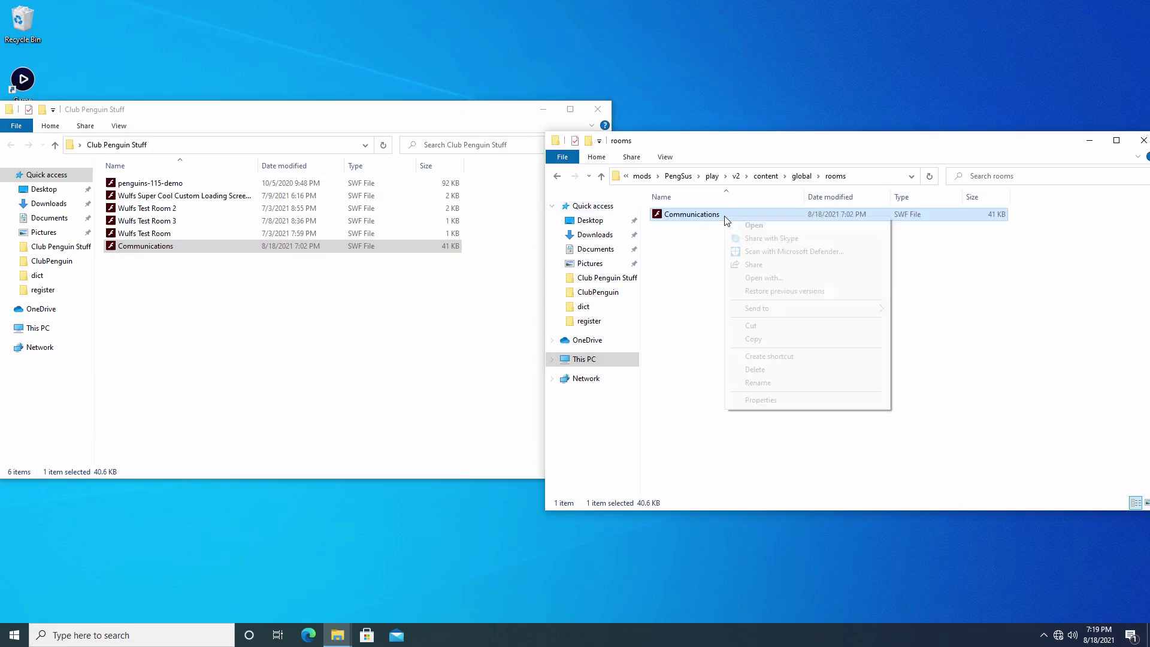
left_click(769, 382)
type("p")
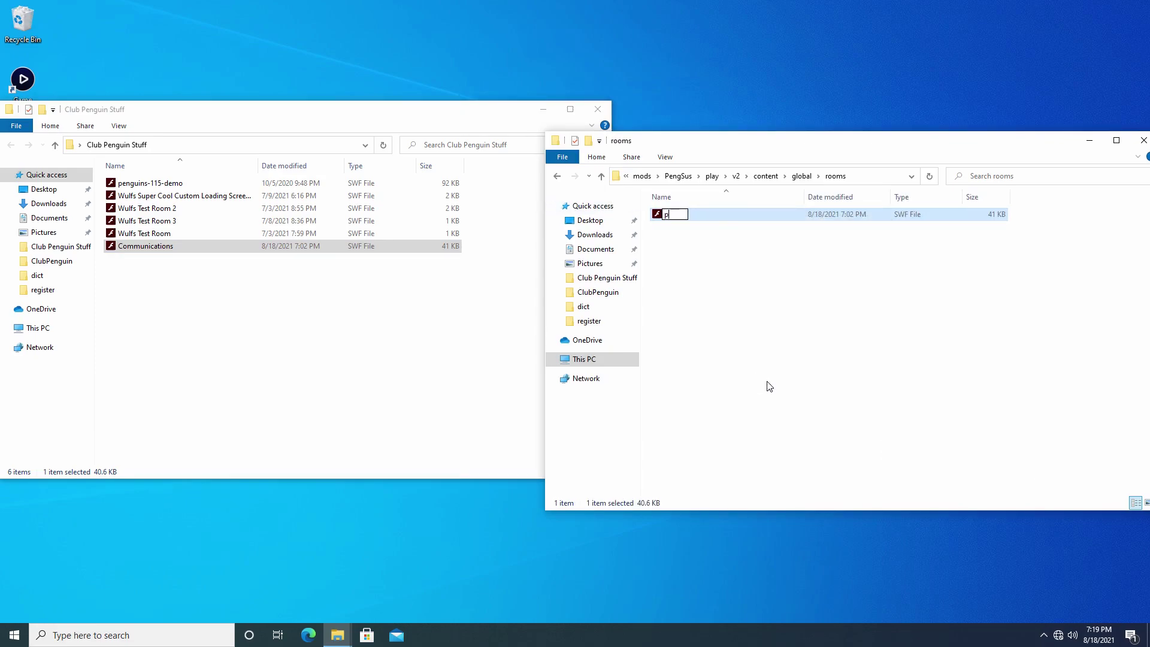
type("arty7")
key("Return")
Go back up the folder tree to the PengSus mod folder
left_click(601, 178)
left_click(602, 178)
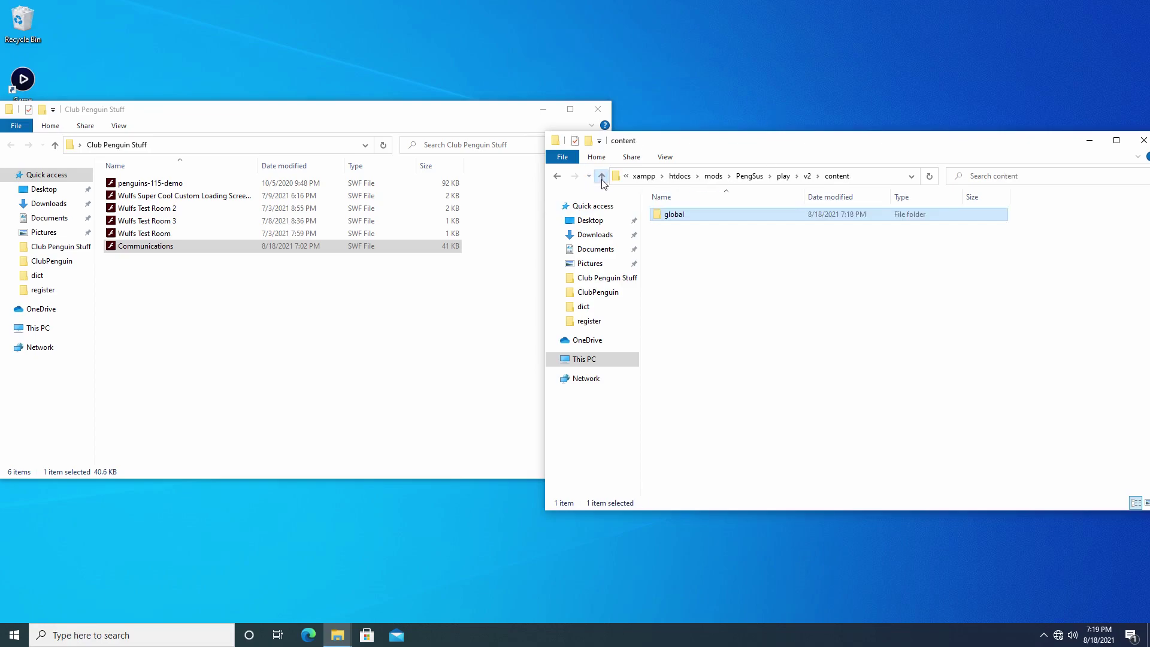
left_click(602, 177)
left_click(602, 177)
left_click(602, 177)
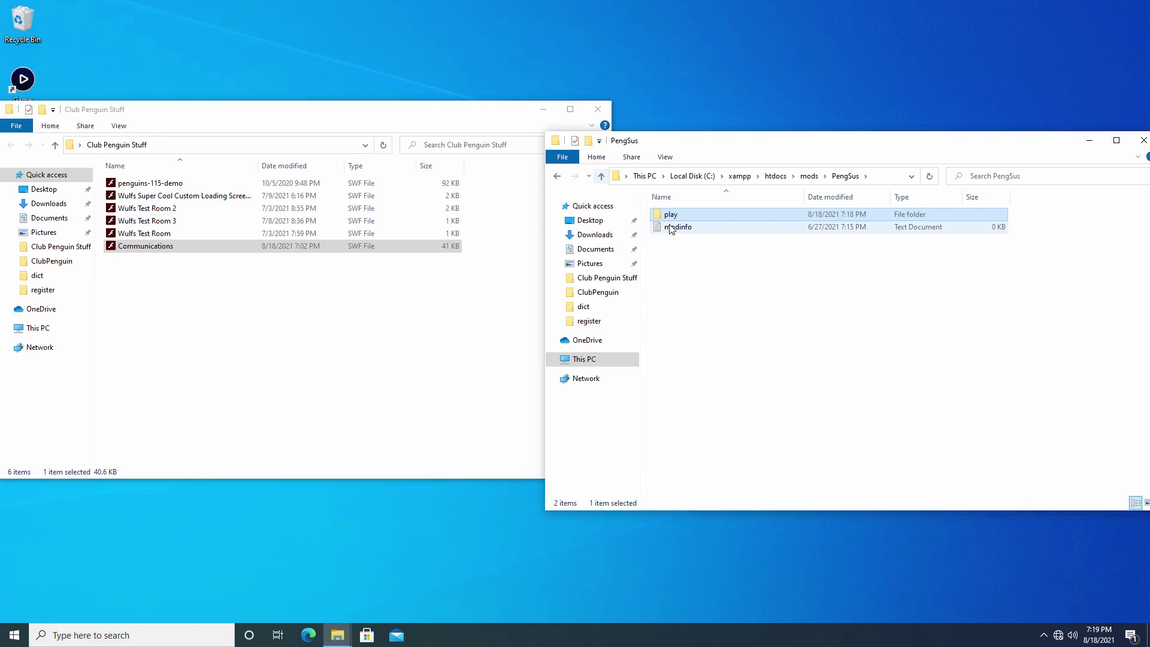
Close the empty modinfo in Notepad and the Club Penguin Stuff window, then go up to mods
double_click(671, 229)
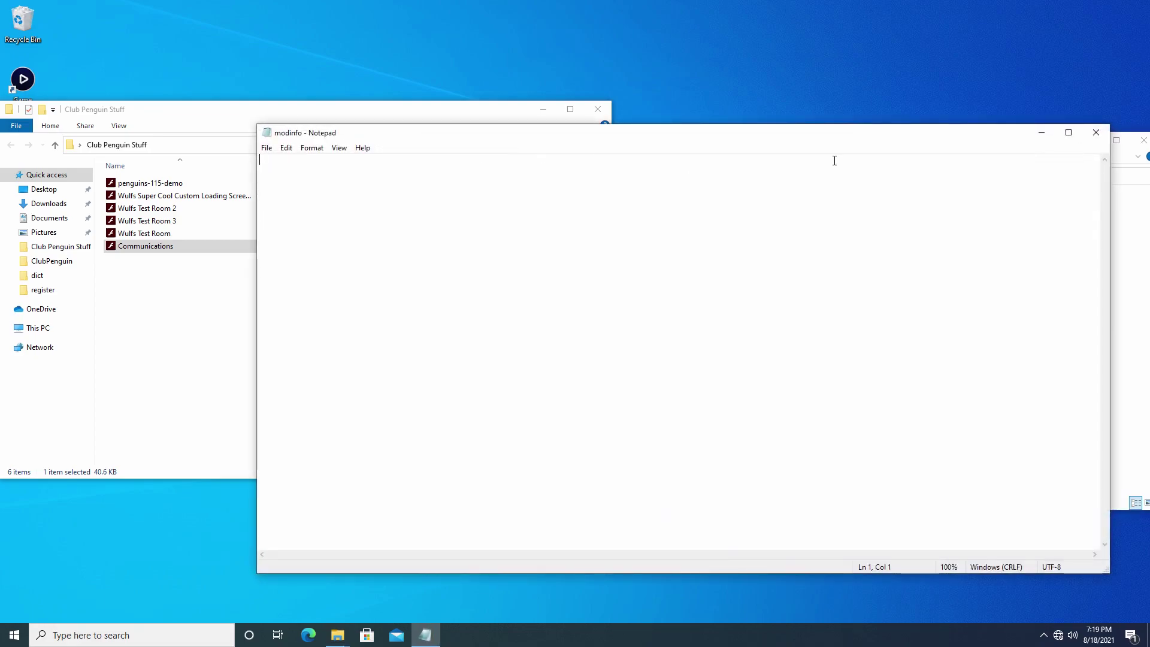
left_click(1097, 133)
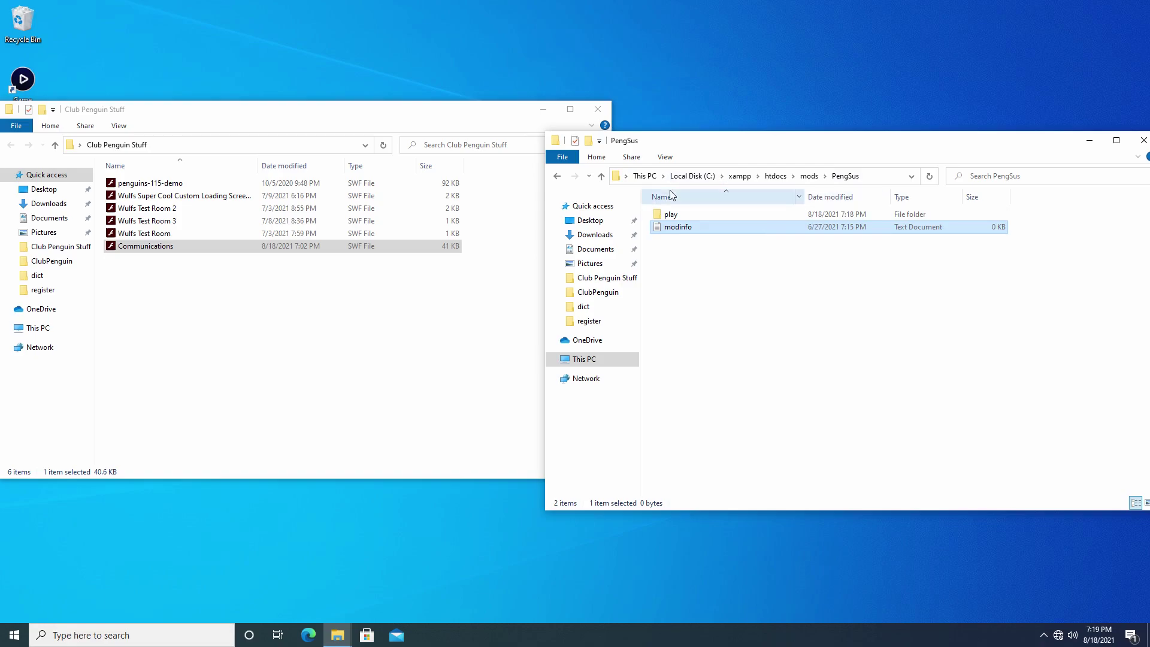
left_click(598, 109)
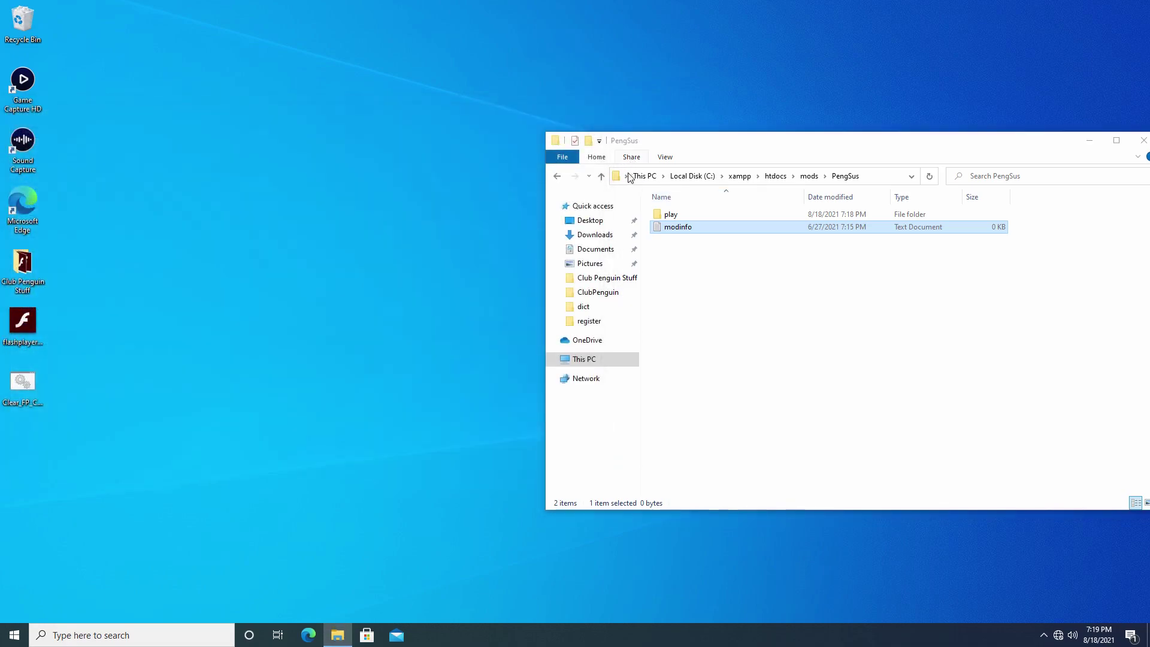
left_click(603, 176)
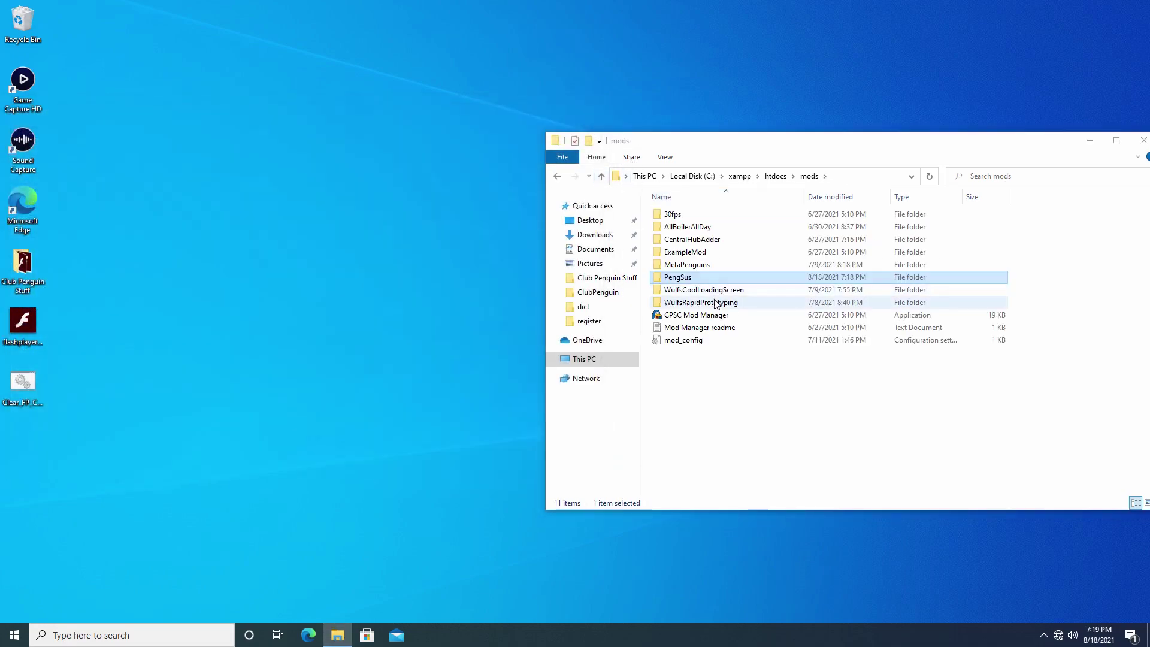
Enable PengSus in CPSC Mod Manager, close it, and run the Clear Flash cache shortcut
double_click(715, 319)
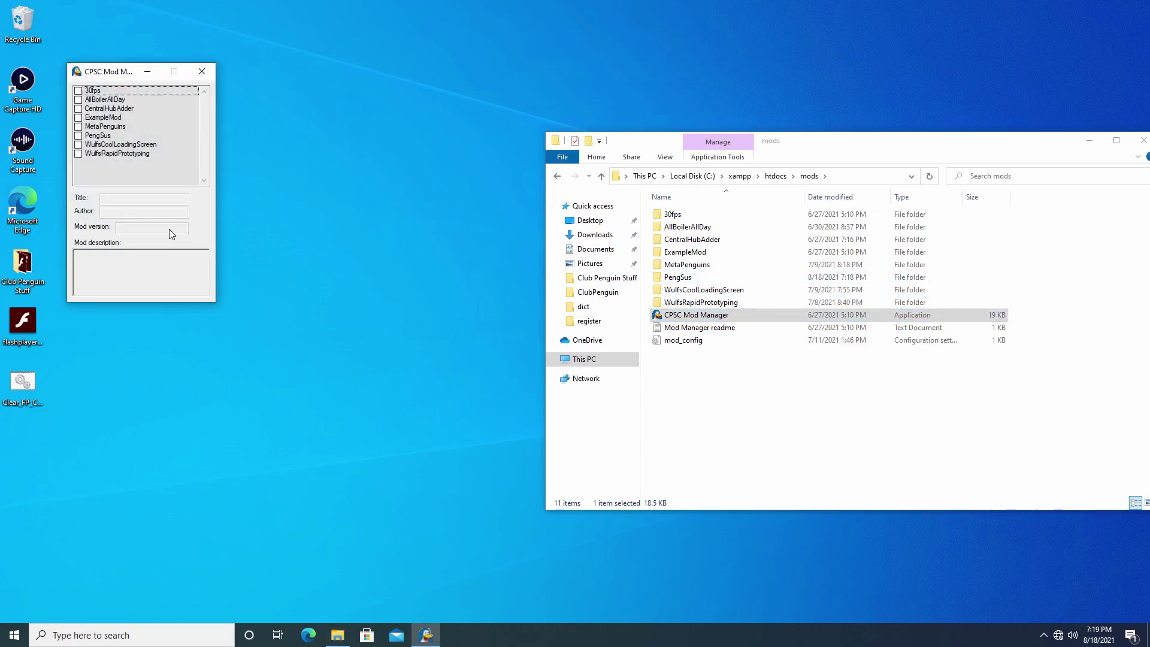
left_click(84, 136)
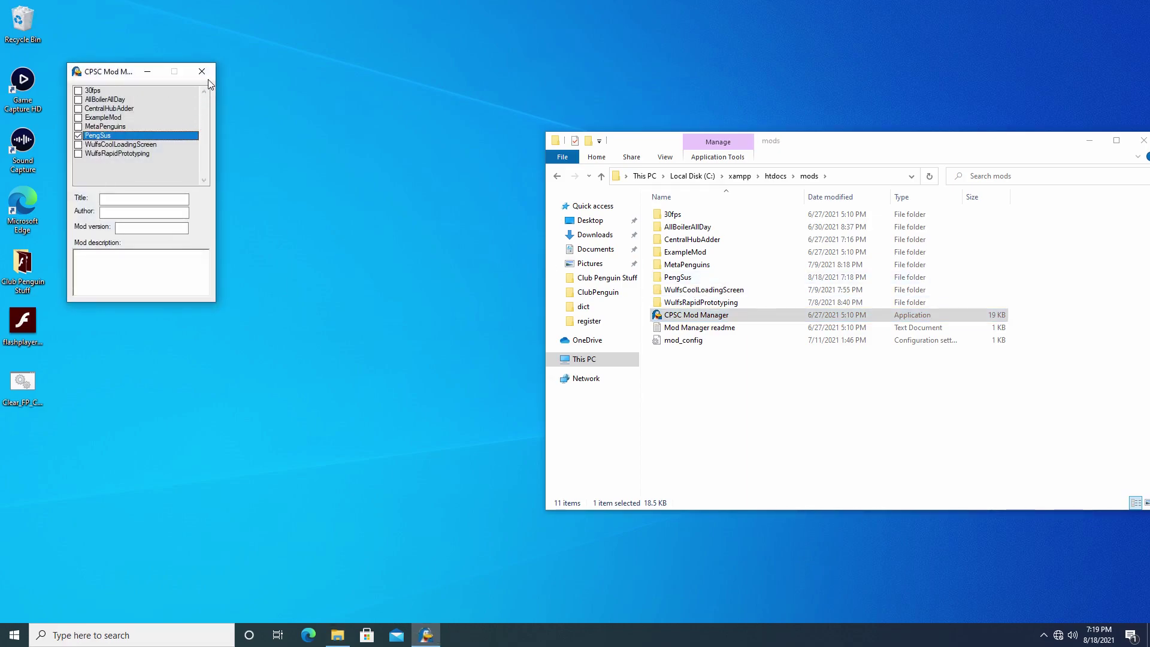
left_click(202, 71)
double_click(23, 383)
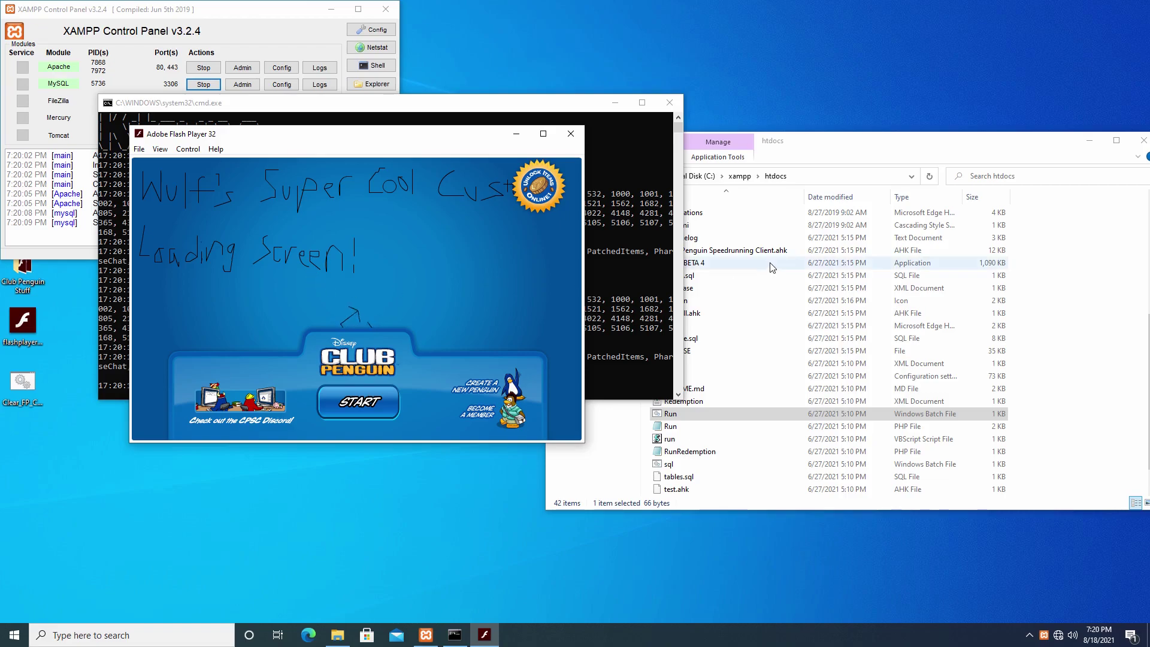
Open mod_config from htdocs\mods to confirm PengSus is true, then return to the game
left_click(783, 145)
scroll(673, 300, "up", 6)
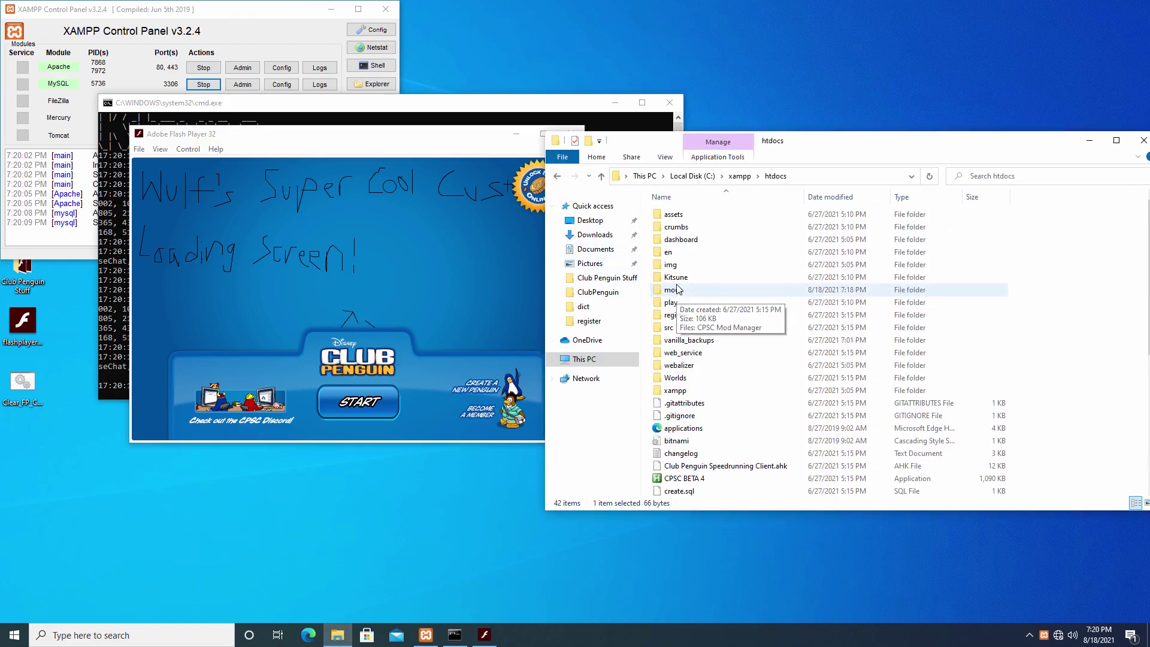
double_click(684, 291)
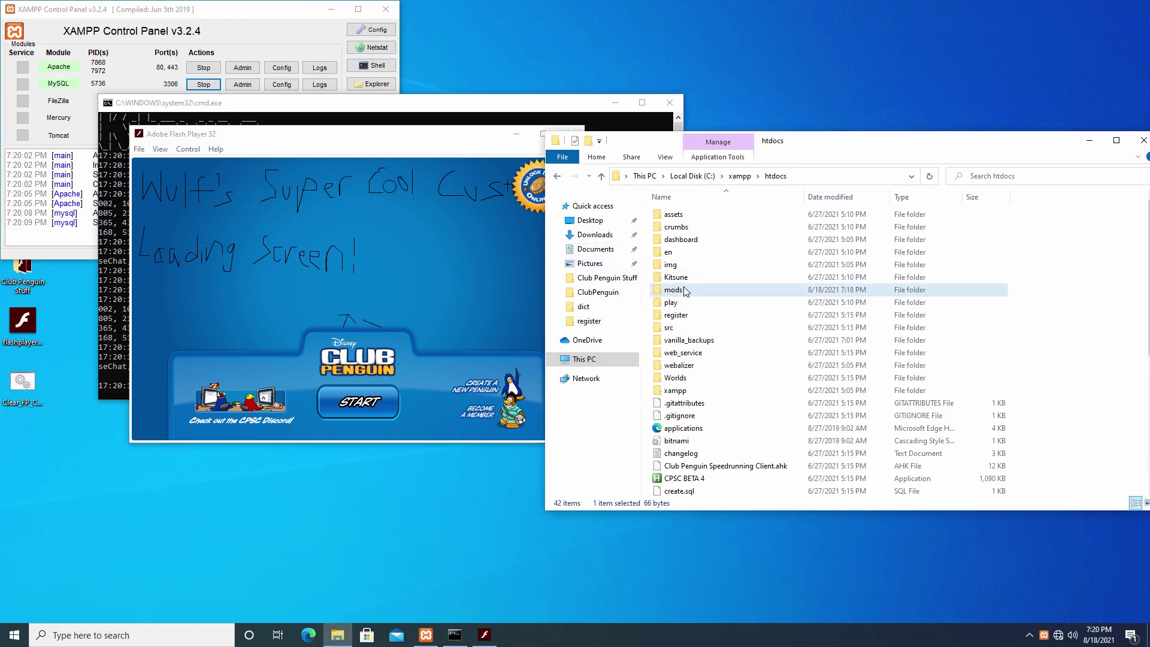
double_click(689, 341)
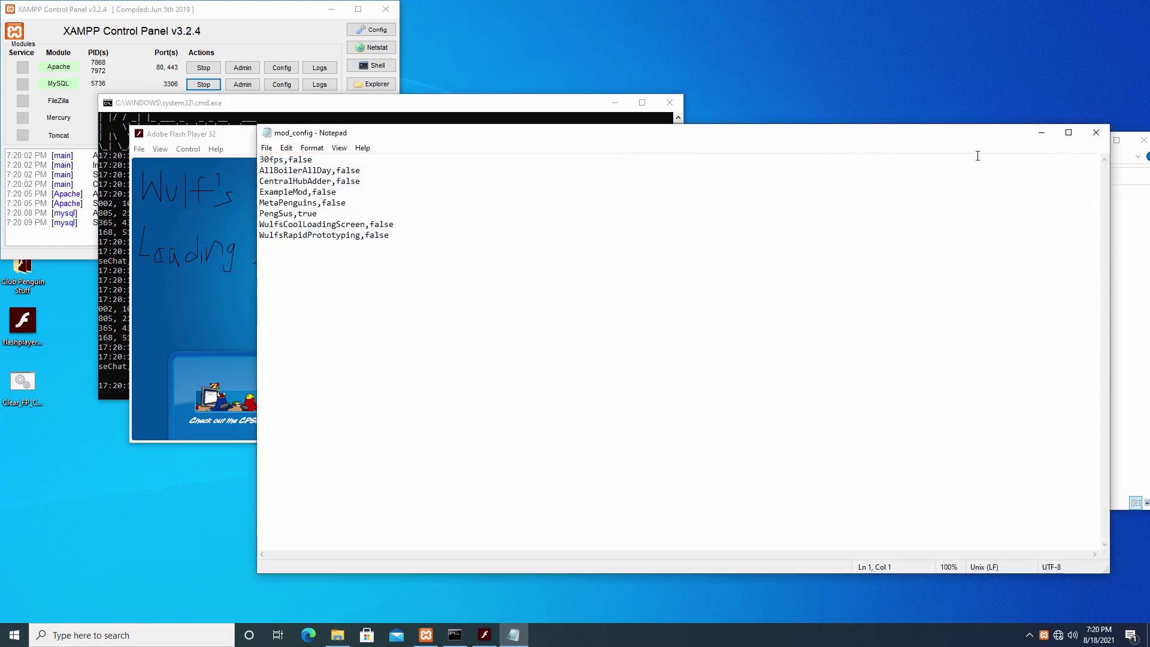
left_click(1097, 132)
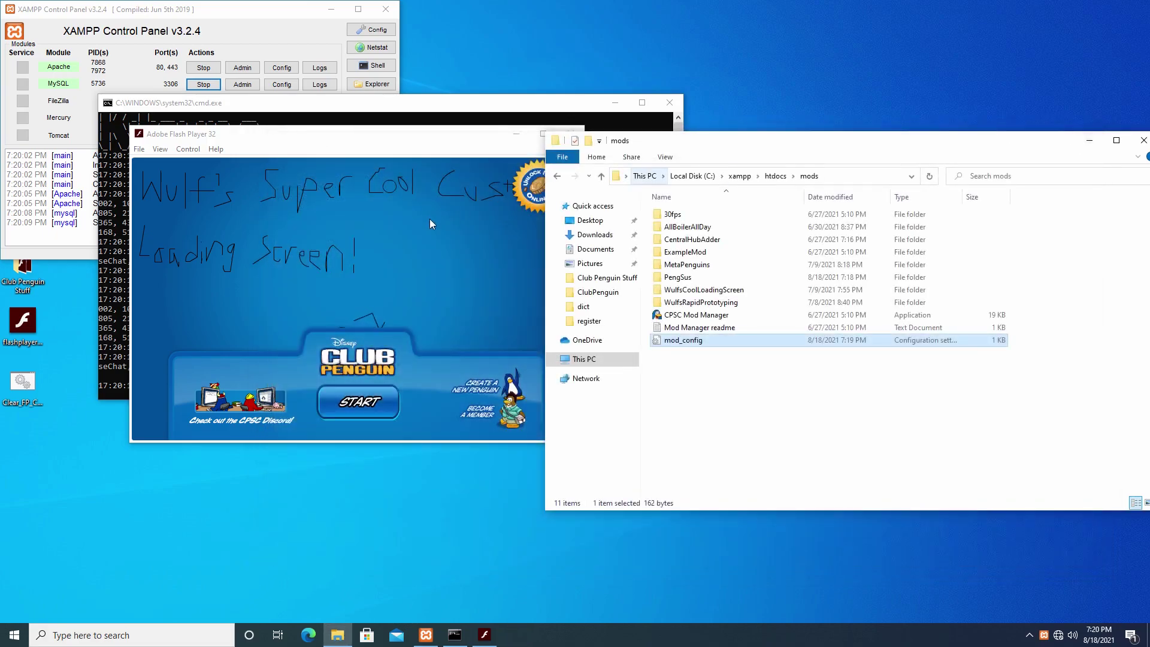
left_click(455, 270)
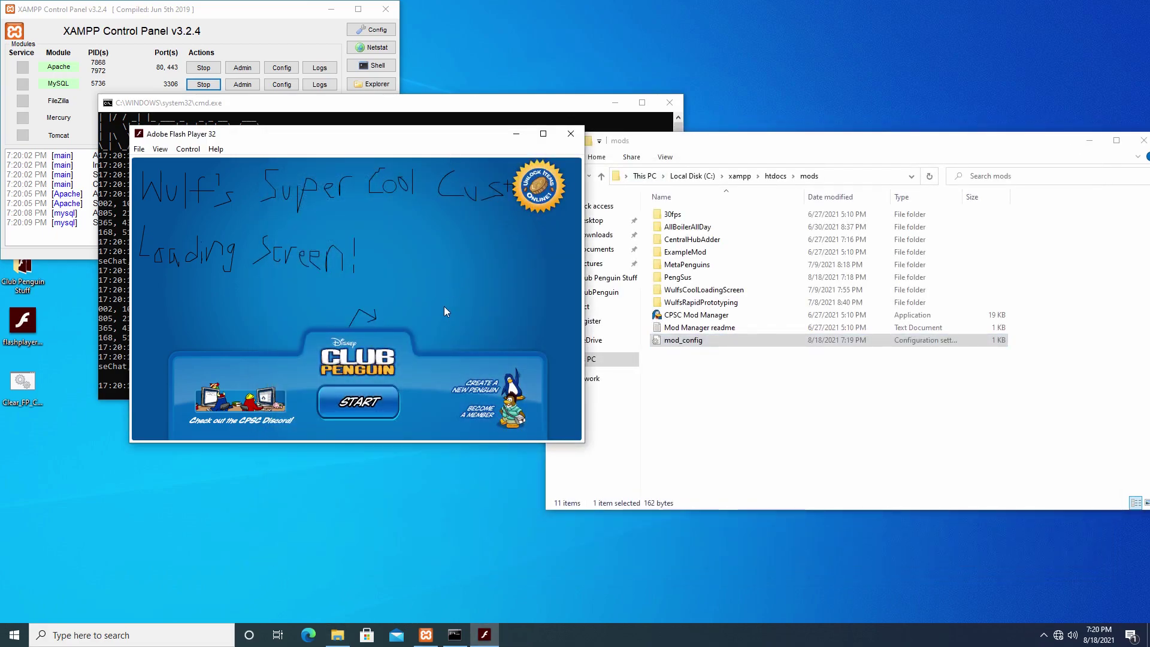
Log in with the penguin name, join Ice Berg, and enter the room with 'ljr 857'
left_click(357, 400)
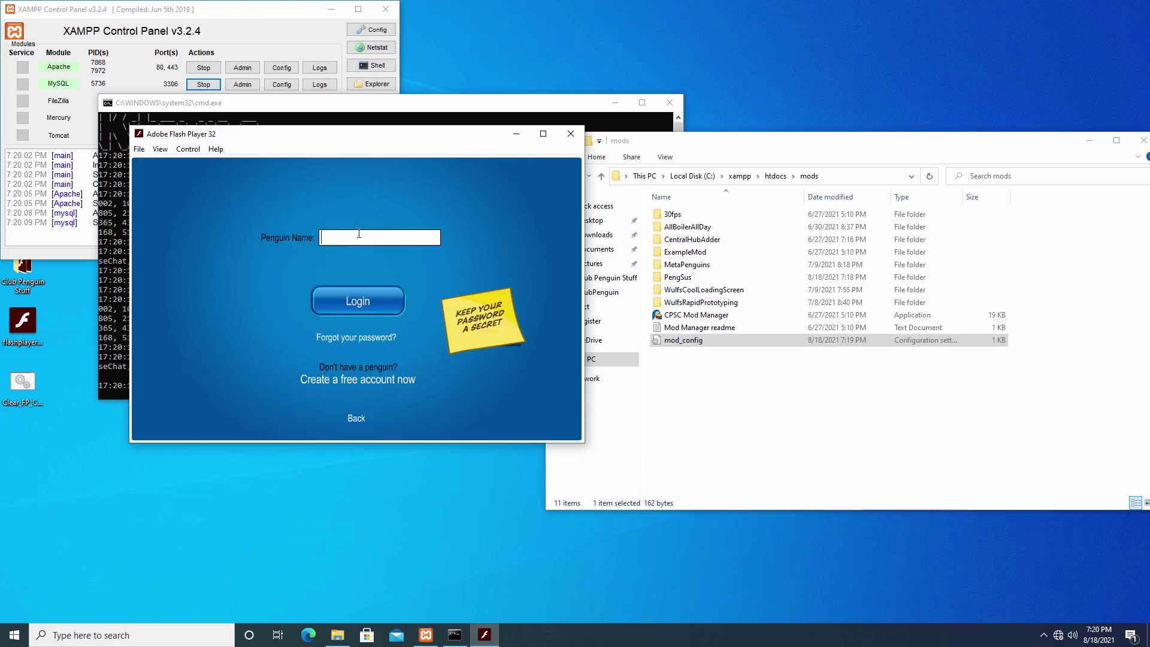
type("Pengston")
key("Return")
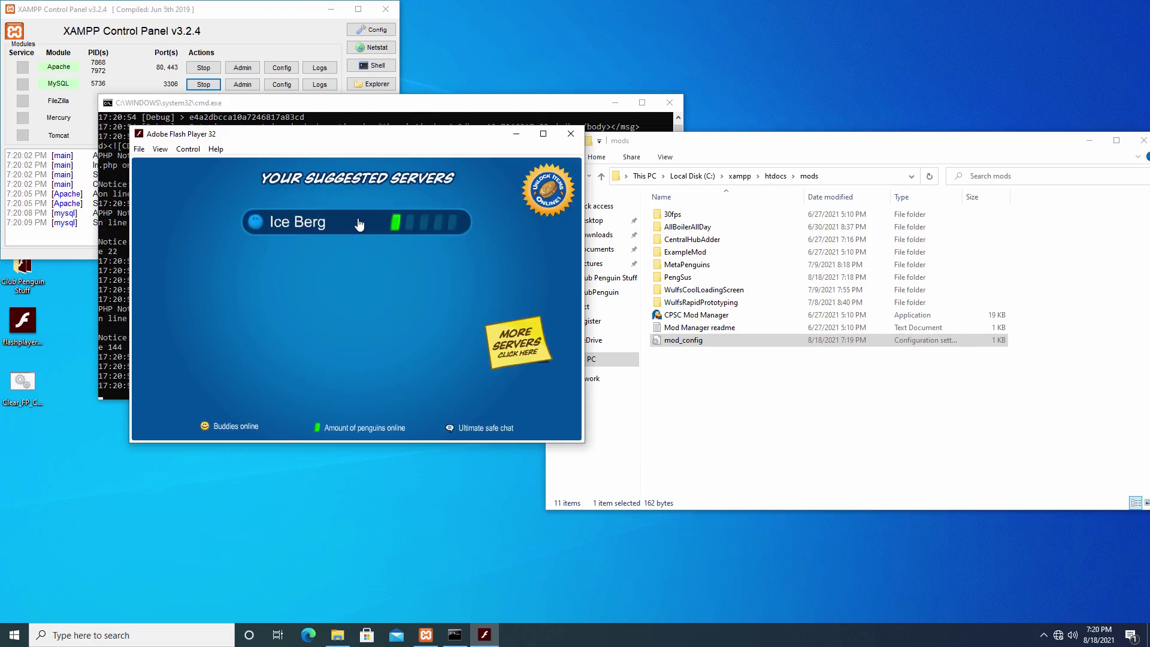
left_click(384, 220)
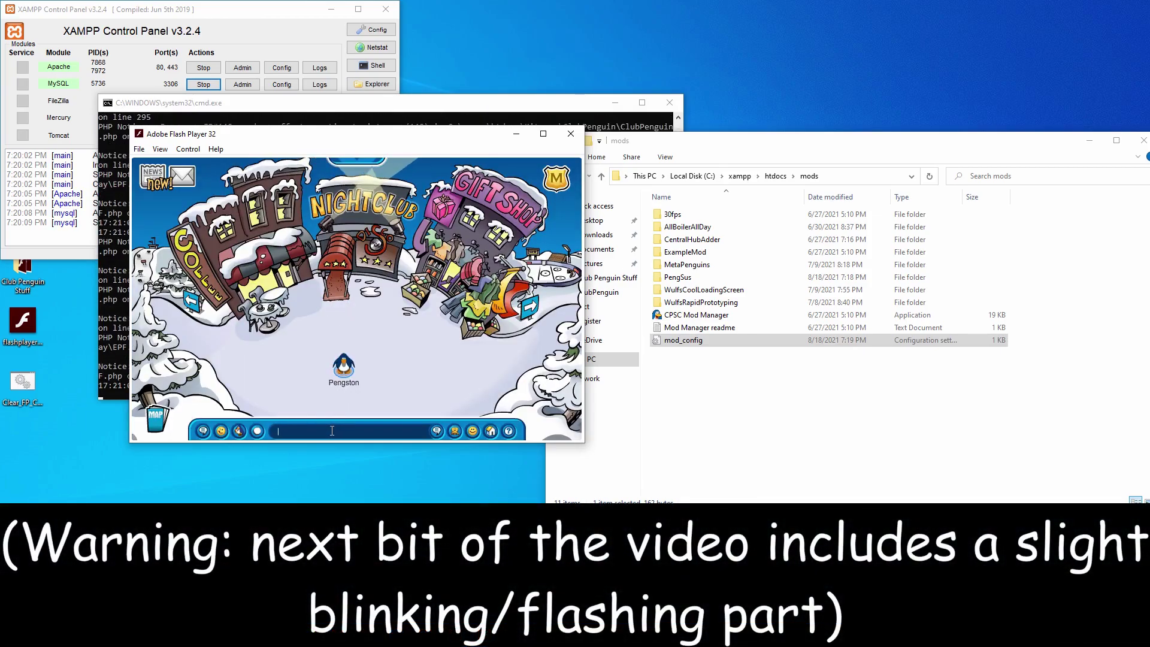
type("ljr 857")
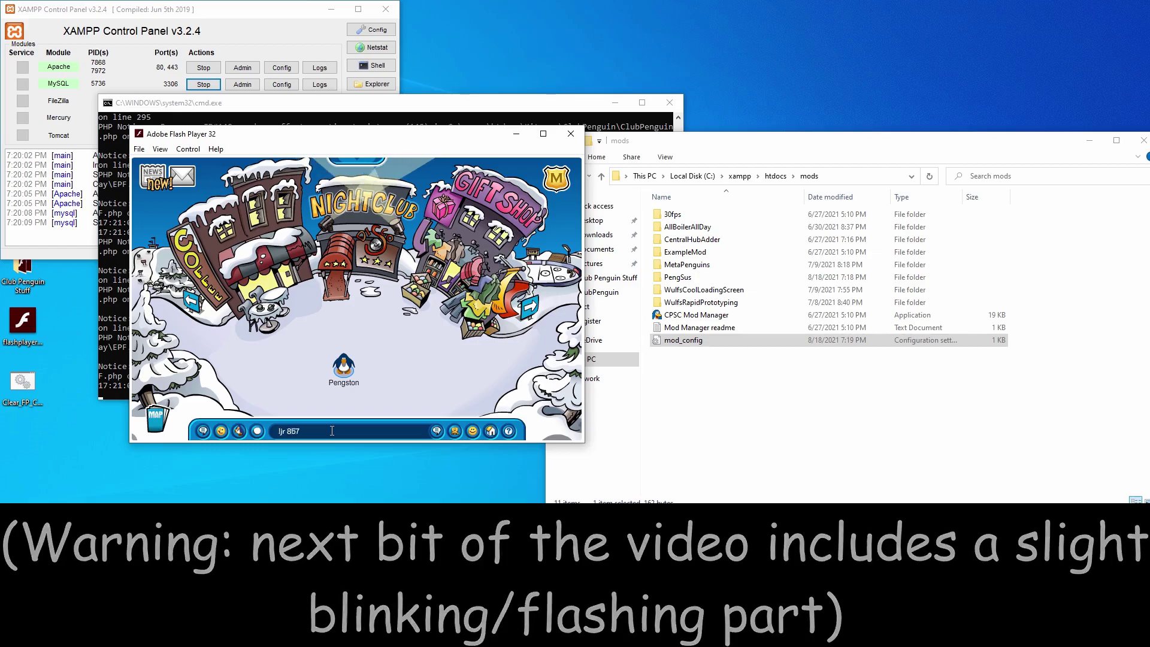
key("Return")
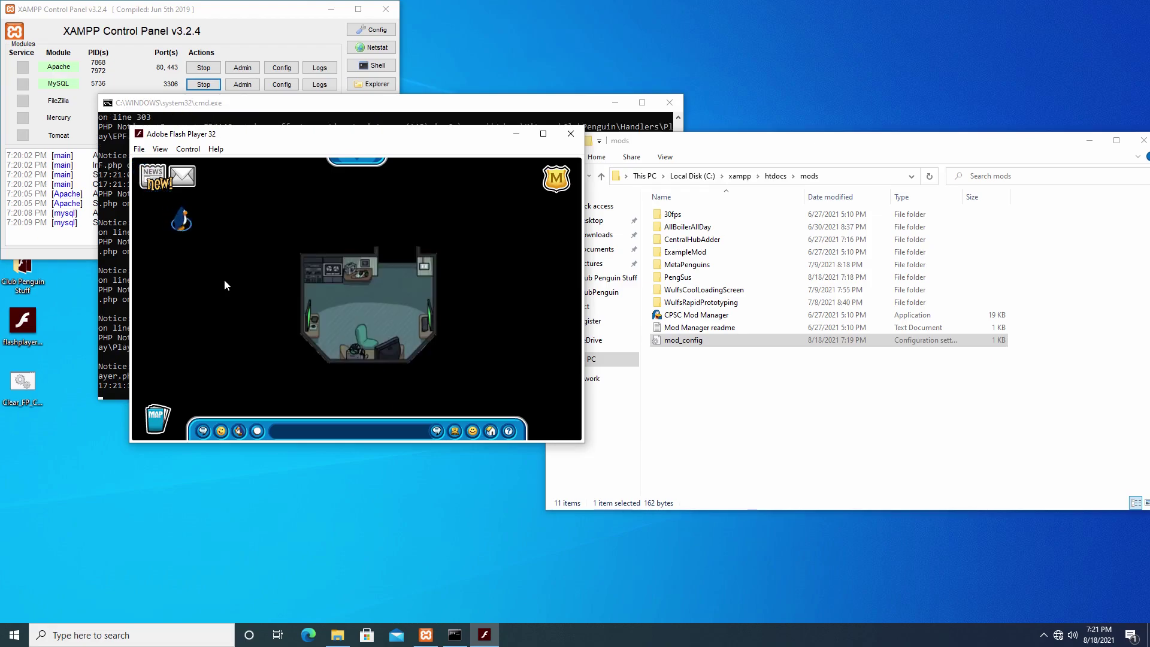
Walk the penguin into the room, sit it in the chair, and perform an action
left_click(339, 294)
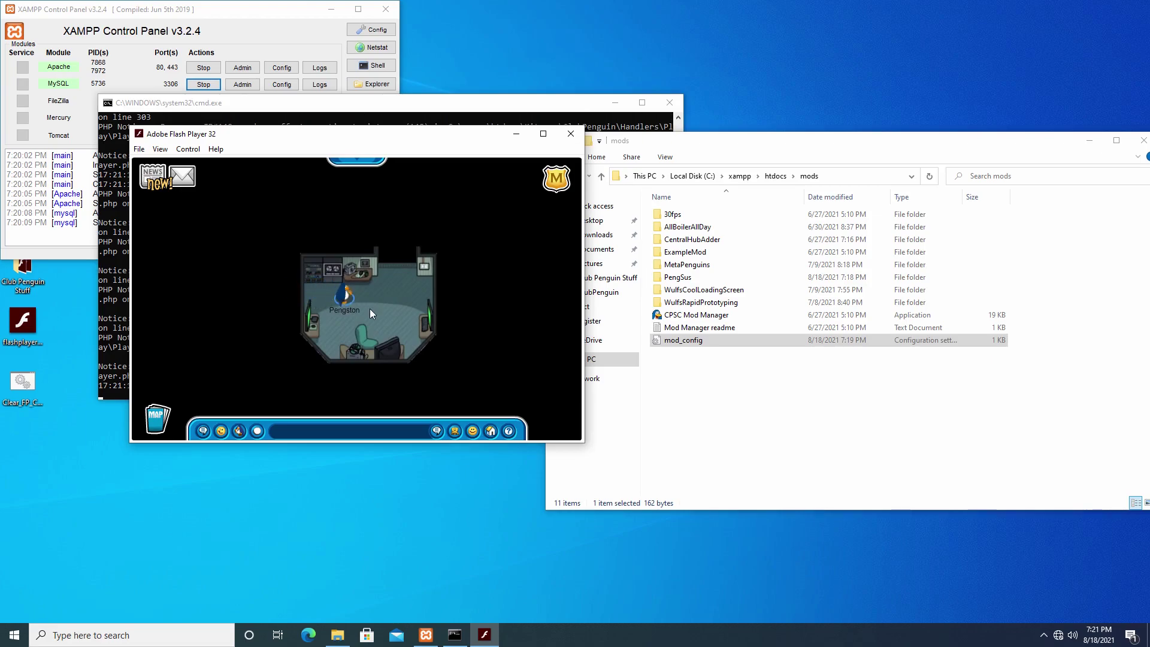
left_click(403, 300)
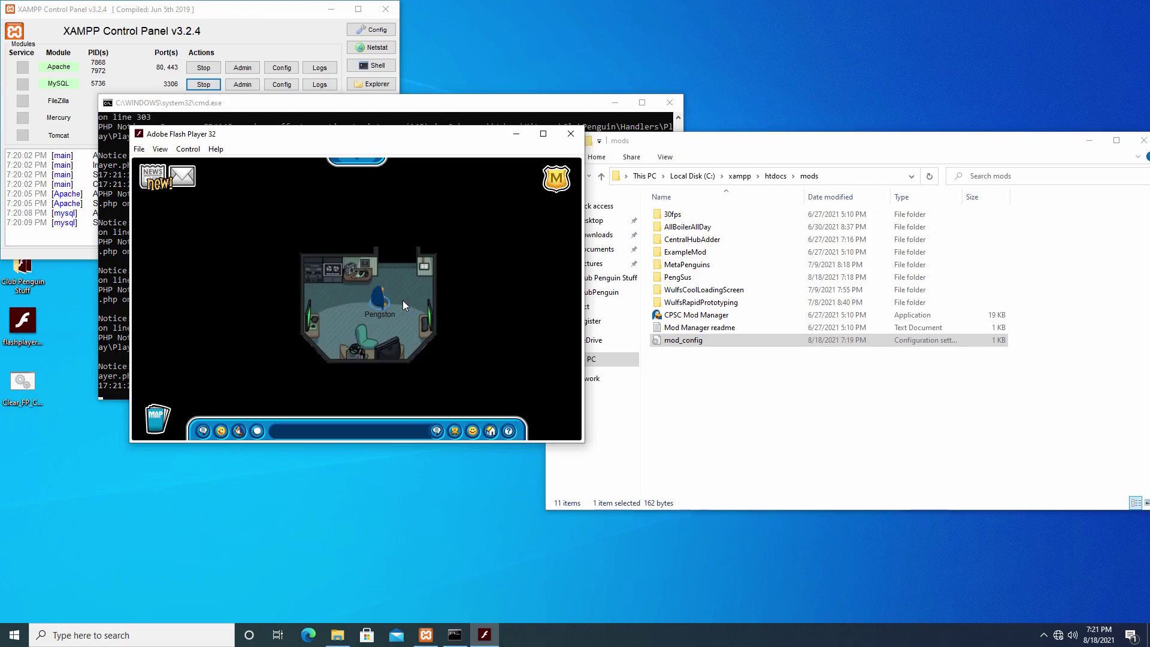
left_click(368, 340)
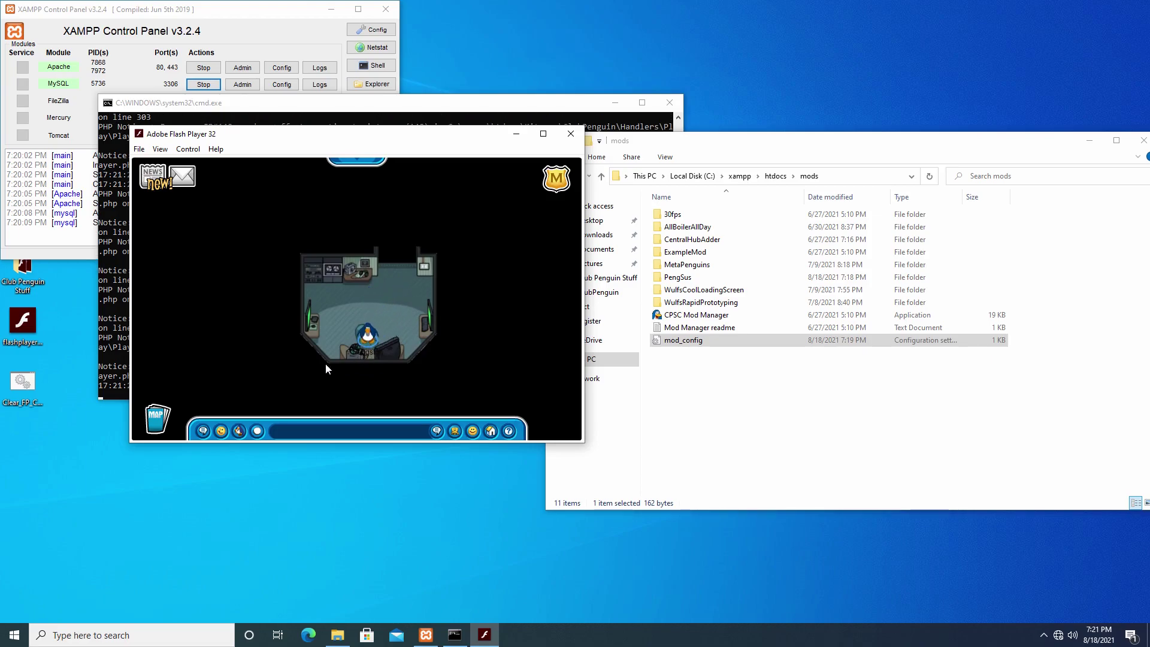
left_click(250, 407)
Walk the penguin around the room's wall, desk and centre, then bring up the island map
left_click(379, 316)
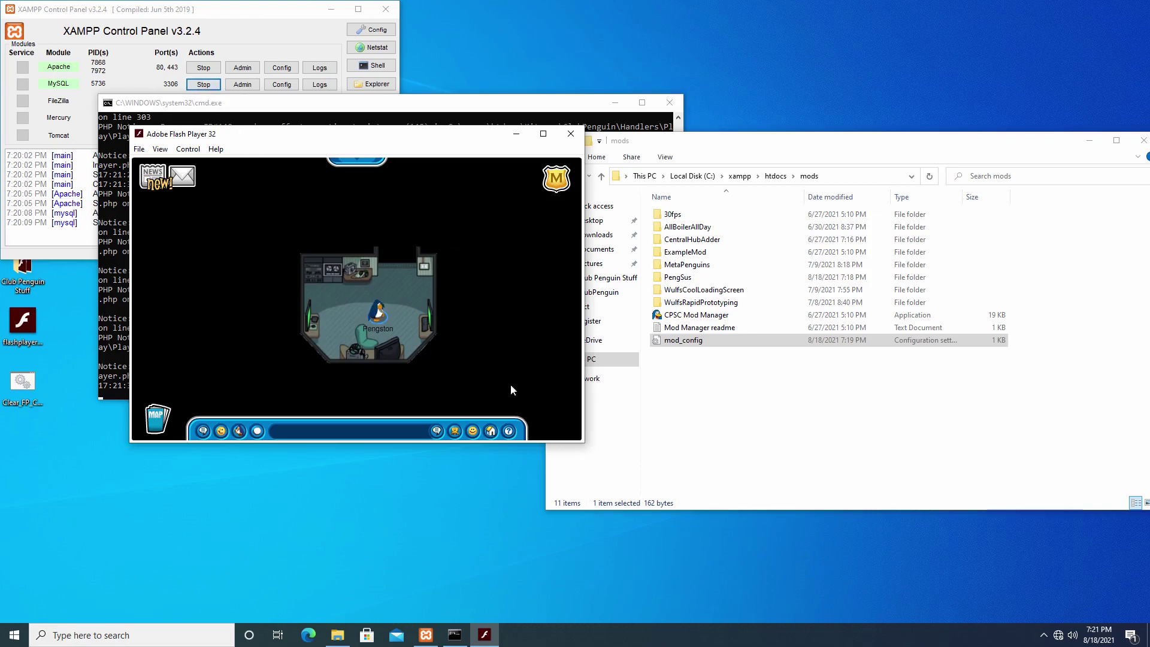
left_click(459, 237)
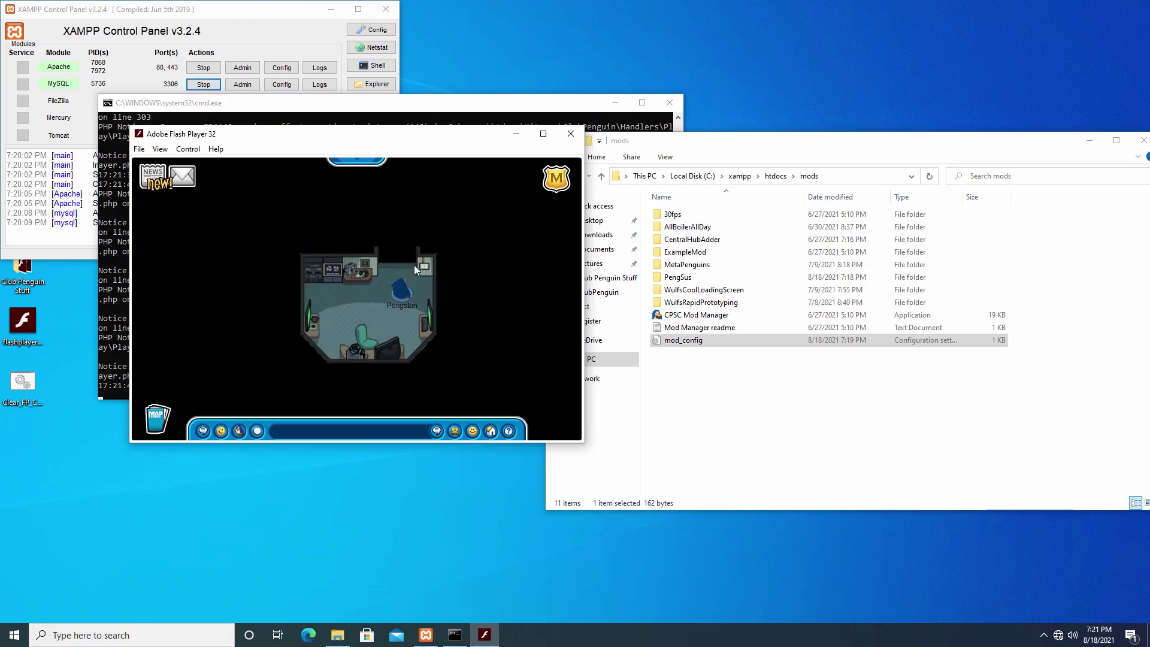
left_click(342, 264)
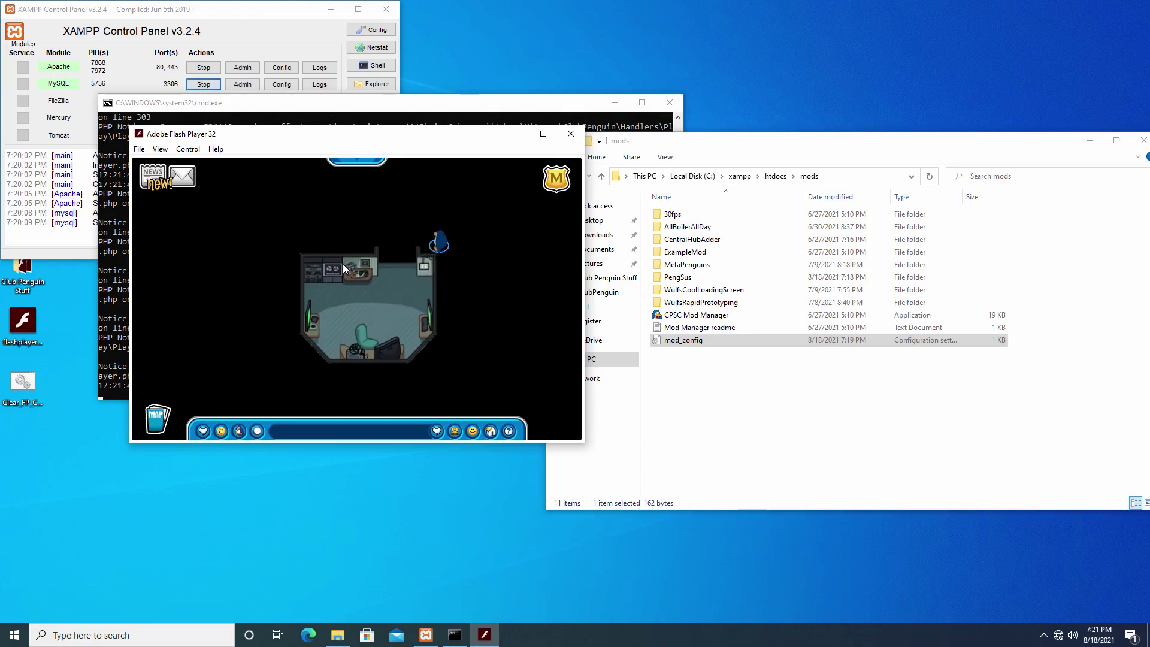
left_click(366, 311)
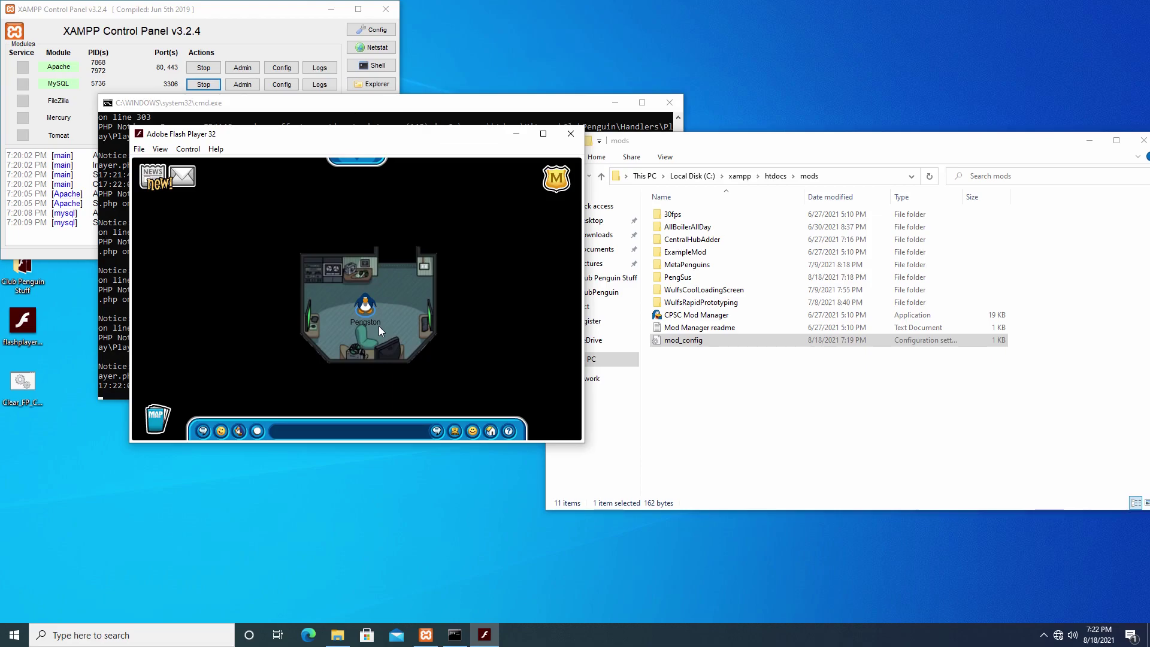
left_click(390, 301)
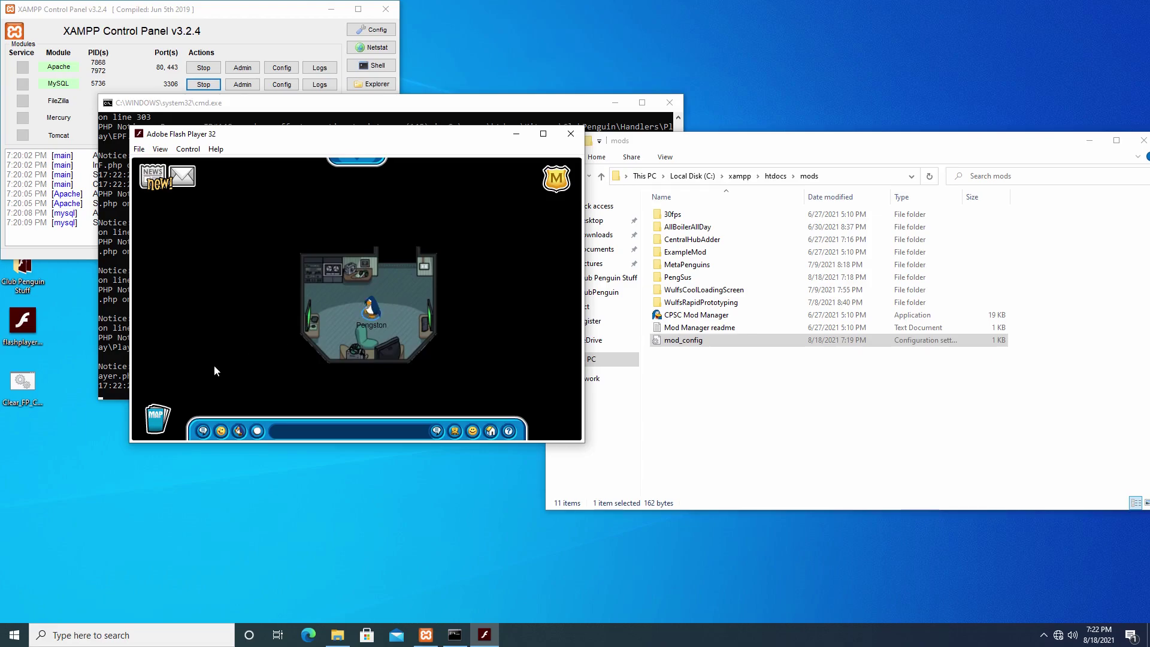
left_click(159, 415)
Pick Town on the island map to reach the Town Center by the Night Club and Gift Shop
left_click(311, 293)
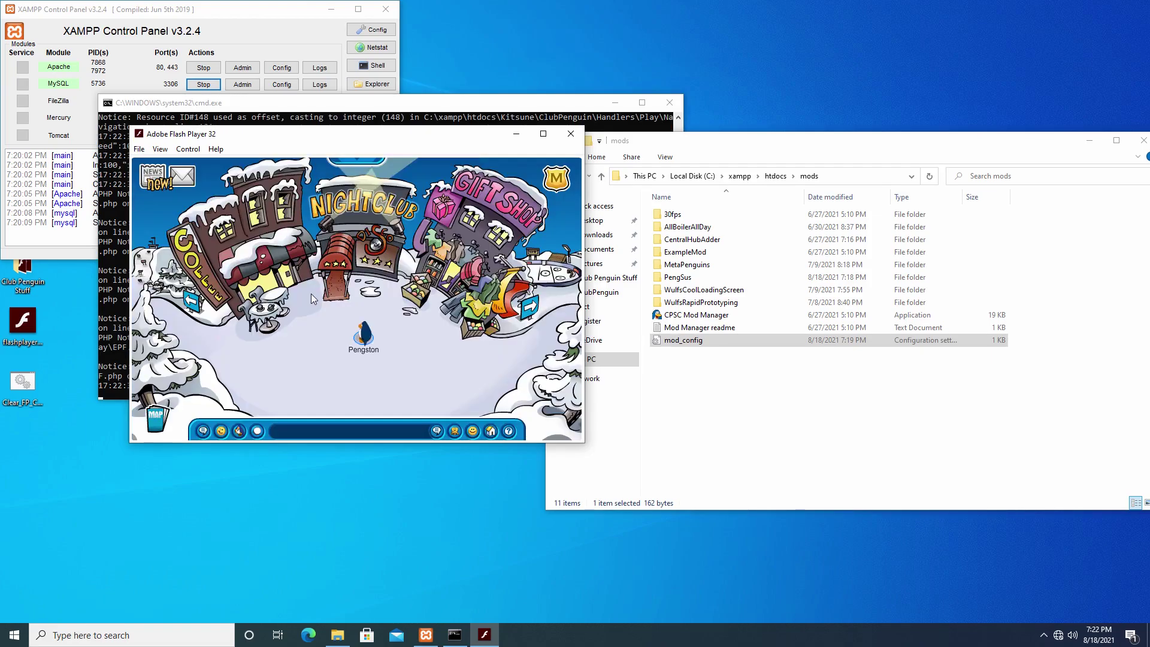